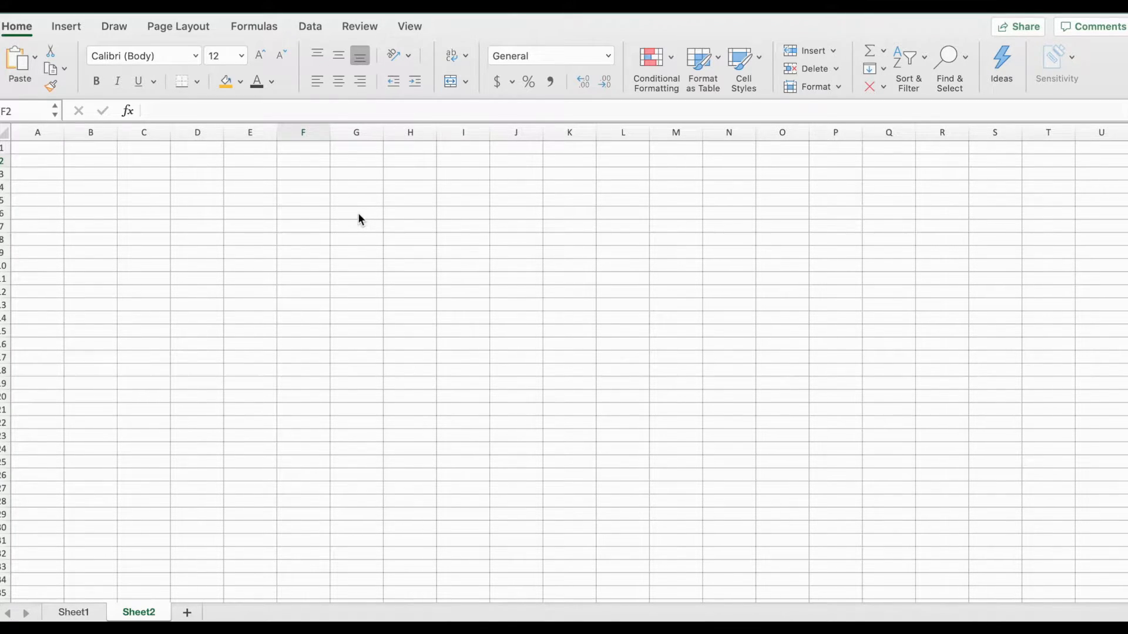
- Enter -3 in cell F2 and -2.9 in cell F3 as the first two Z values
{"action": "left_click", "coordinate": [301, 160]}
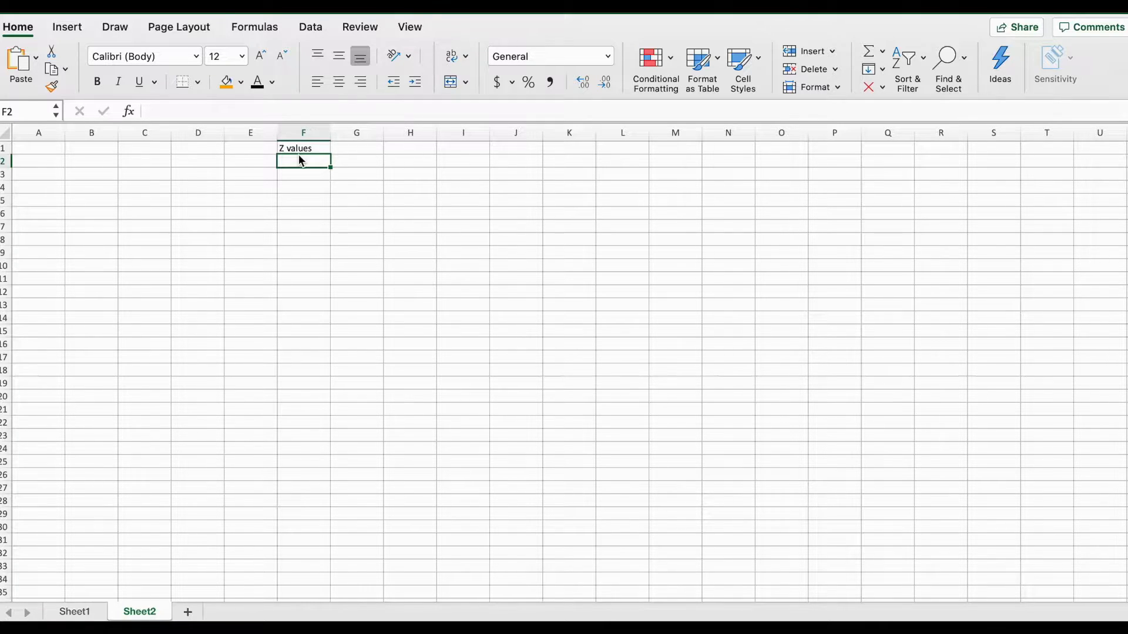
{"action": "type", "text": "-3"}
{"action": "key", "text": "Return"}
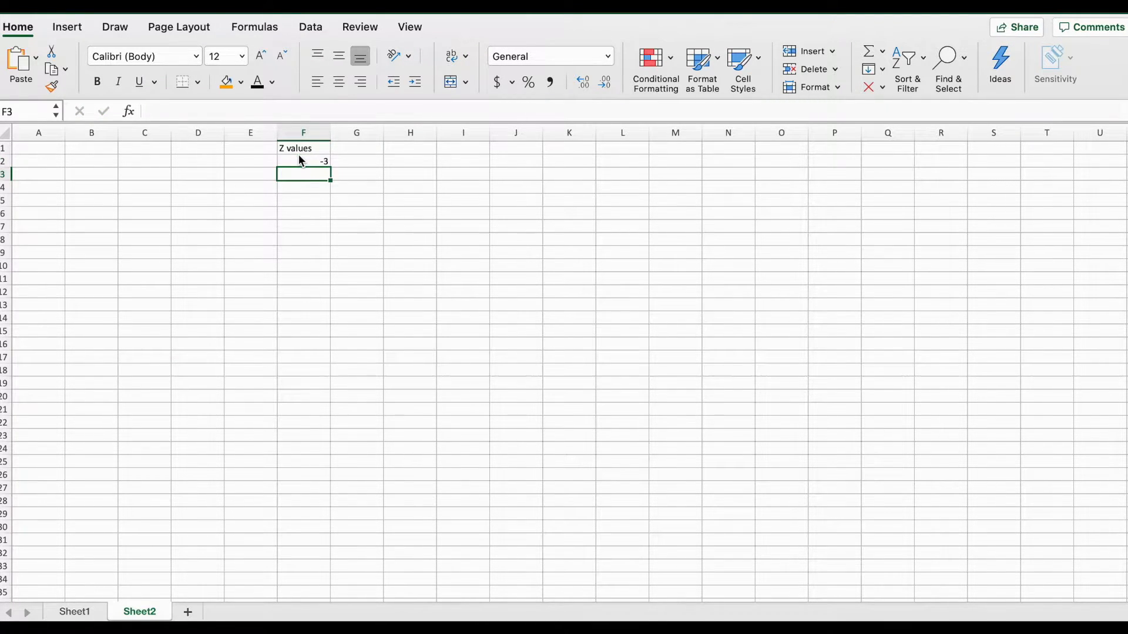
{"action": "type", "text": "-"}
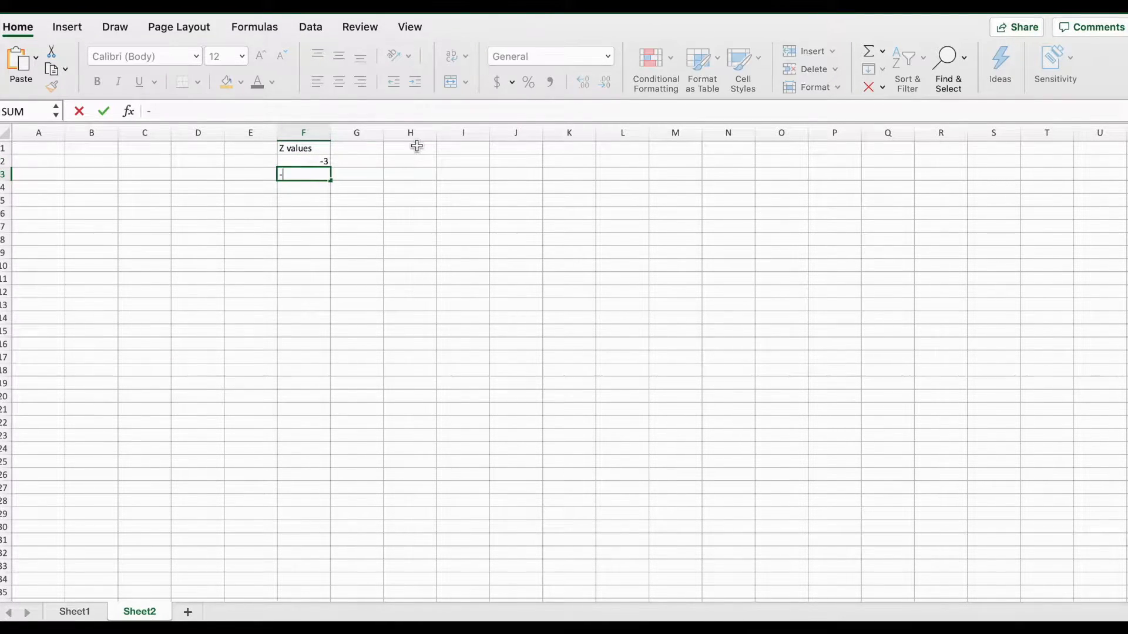
{"action": "type", "text": "2.9"}
{"action": "key", "text": "Return"}
- Extend the Z value series from F2:F3 down column F to 3 in steps of 0.1, ending at F62
{"action": "left_click_drag", "start_coordinate": [311, 161], "coordinate": [328, 175]}
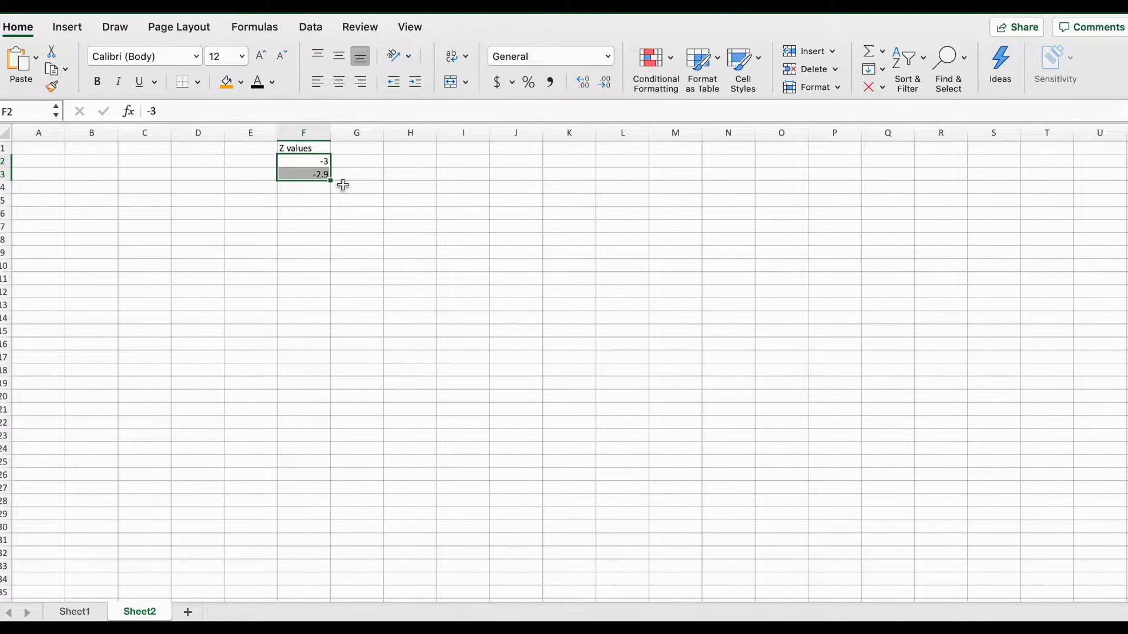
{"action": "left_click", "coordinate": [411, 195]}
{"action": "left_click", "coordinate": [325, 164]}
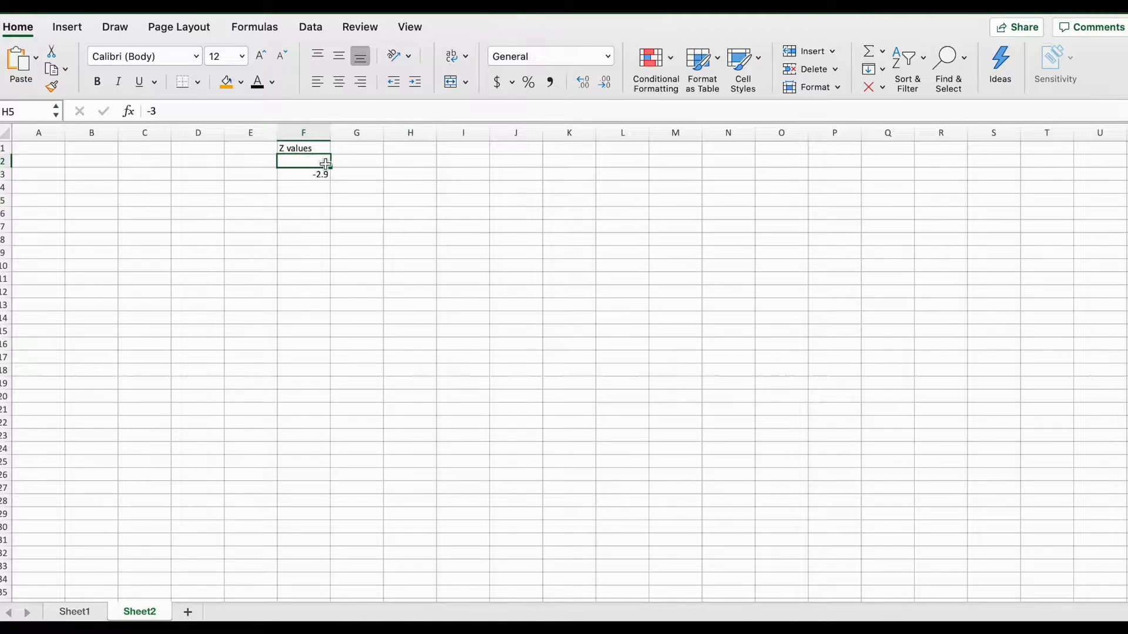
{"action": "left_click_drag", "start_coordinate": [325, 164], "coordinate": [325, 175]}
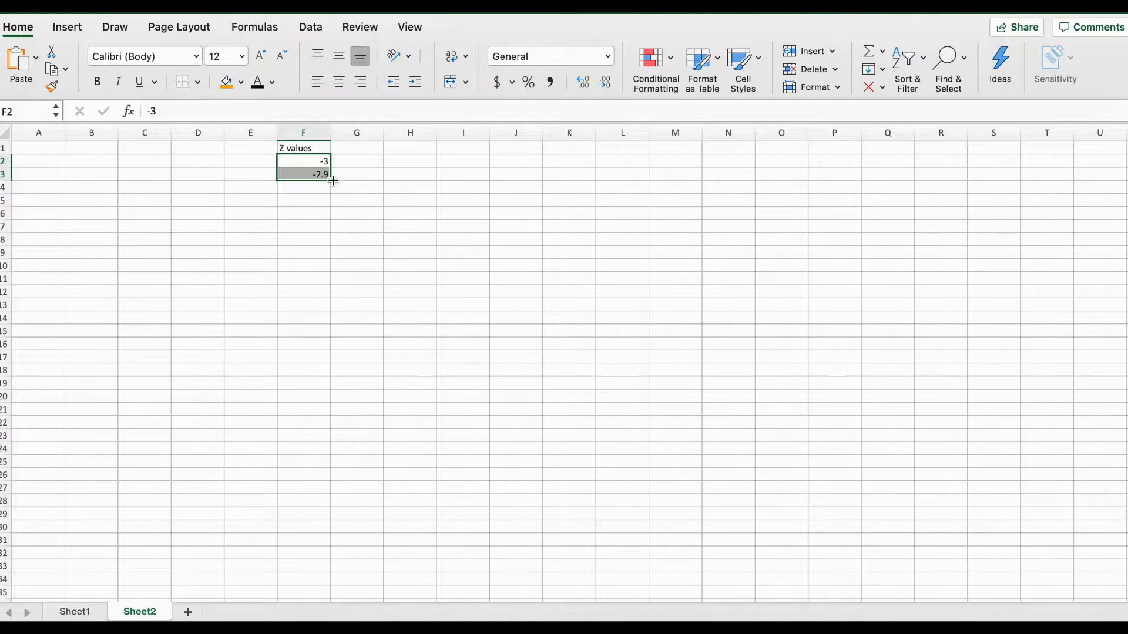
{"action": "left_click_drag", "start_coordinate": [332, 180], "coordinate": [317, 549]}
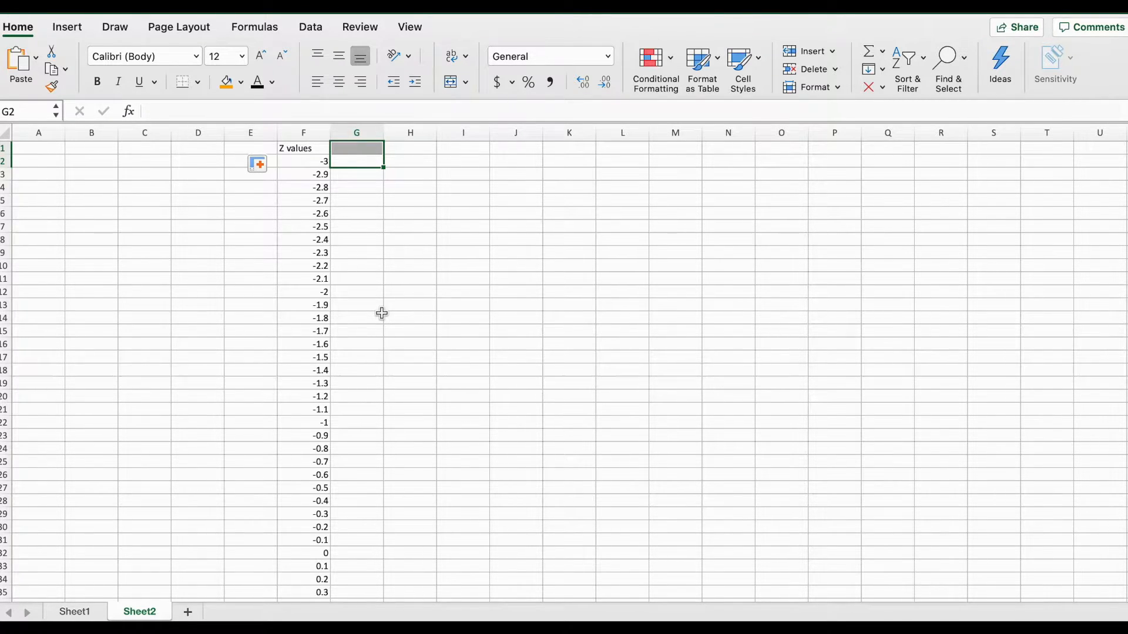
{"action": "left_click", "coordinate": [433, 235]}
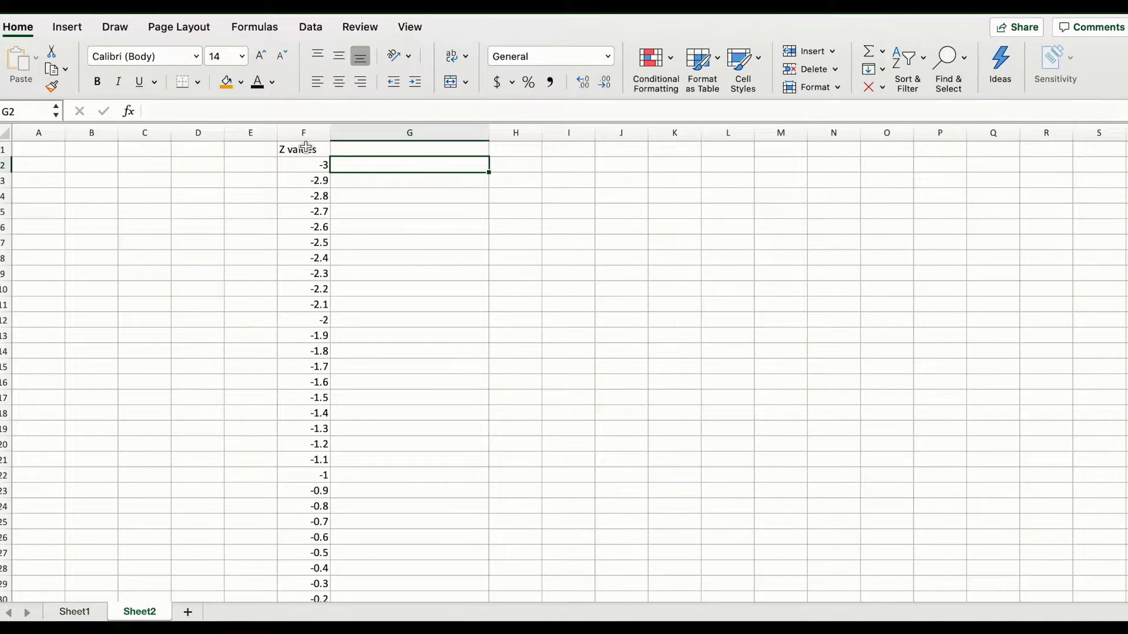
- Enter =NORM.S.DIST(F2,FALSE) in cell G2 to calculate the probability density of the first Z value
{"action": "left_click", "coordinate": [307, 149]}
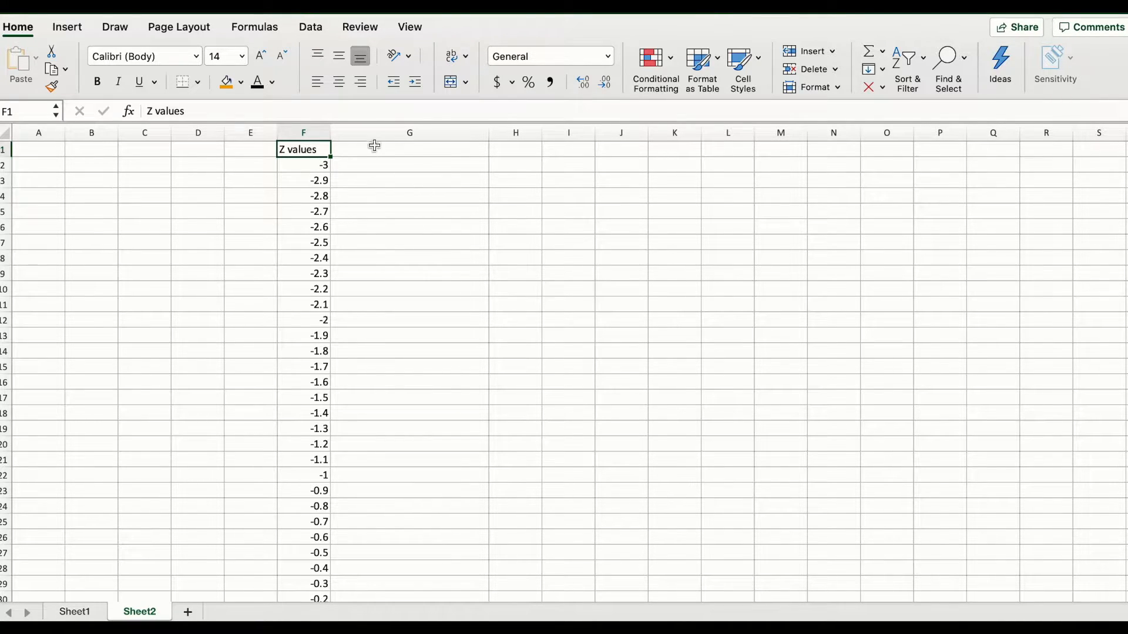
{"action": "left_click", "coordinate": [368, 162]}
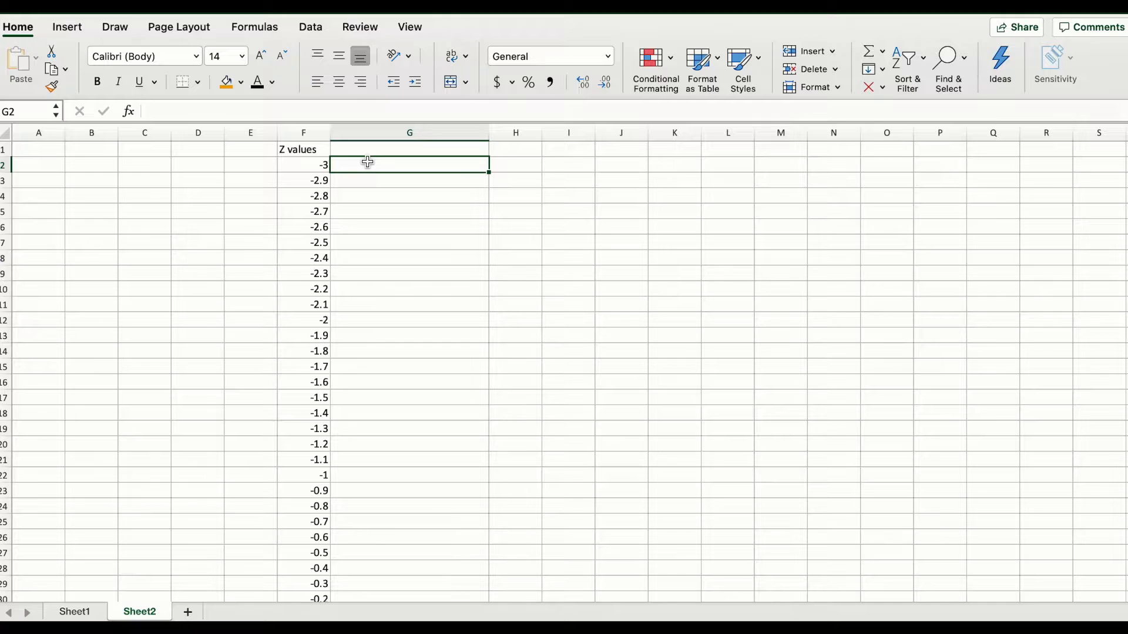
{"action": "type", "text": "="}
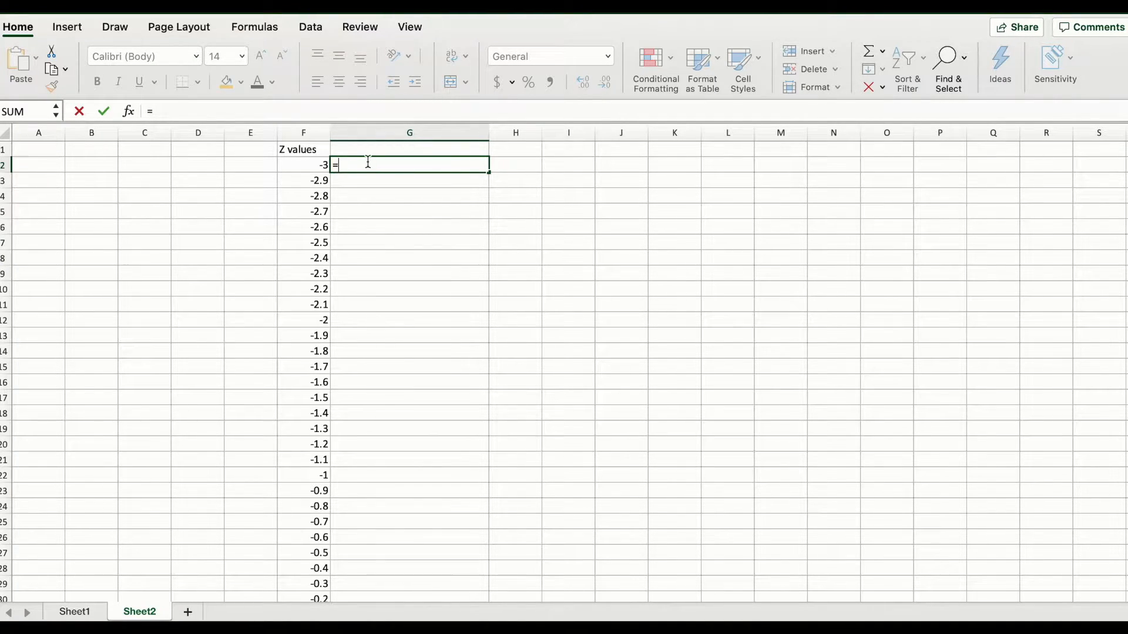
{"action": "type", "text": "norm"}
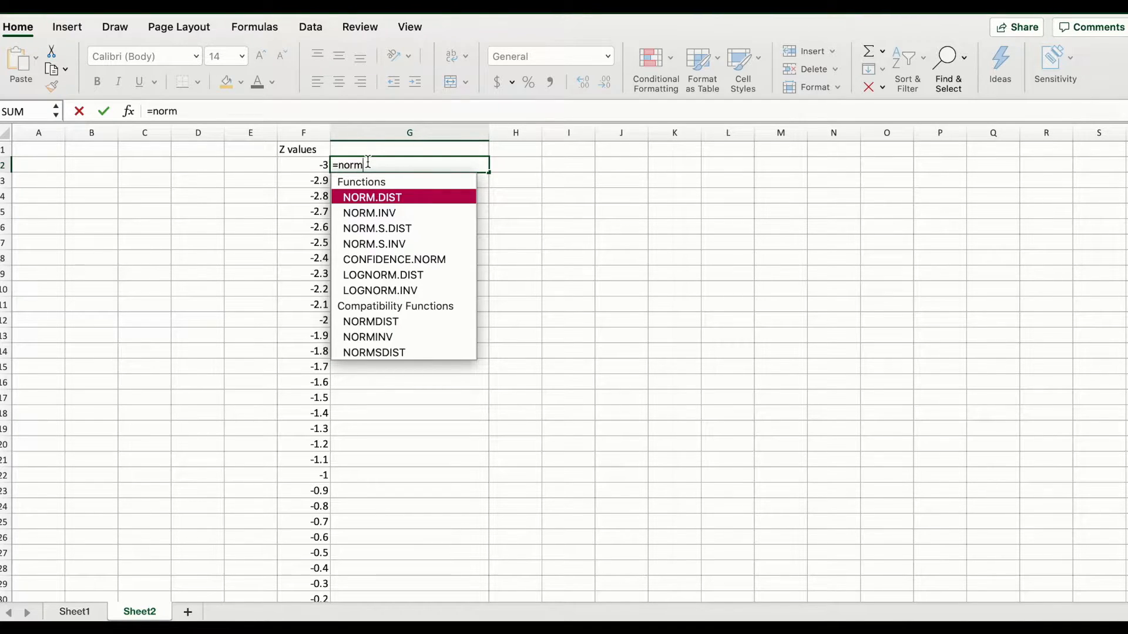
{"action": "double_click", "coordinate": [411, 232]}
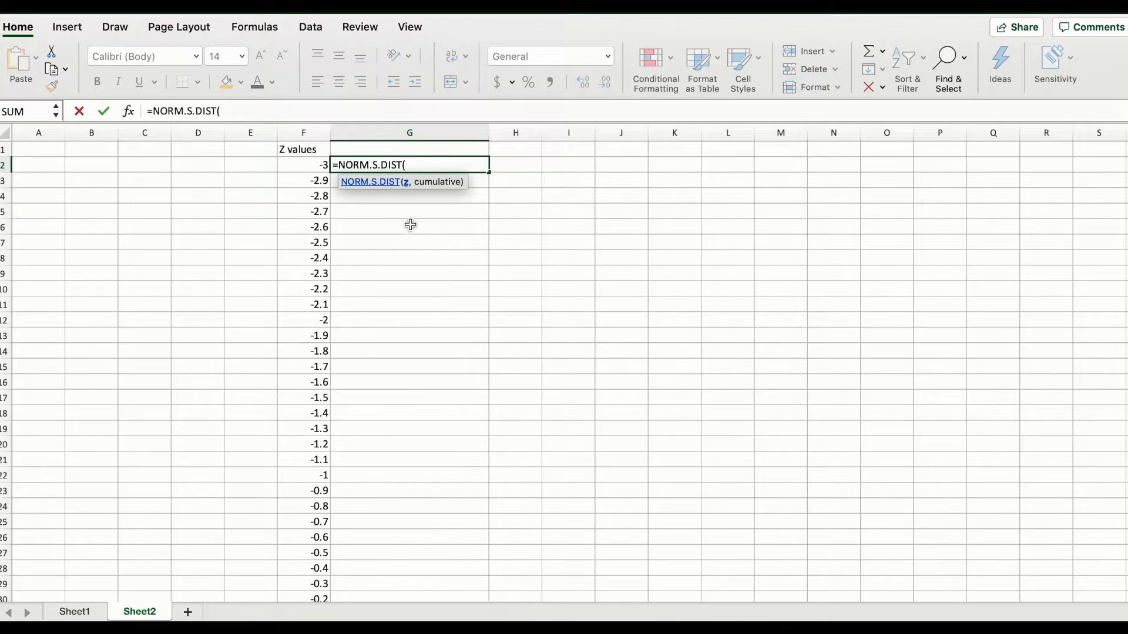
{"action": "left_click", "coordinate": [308, 167]}
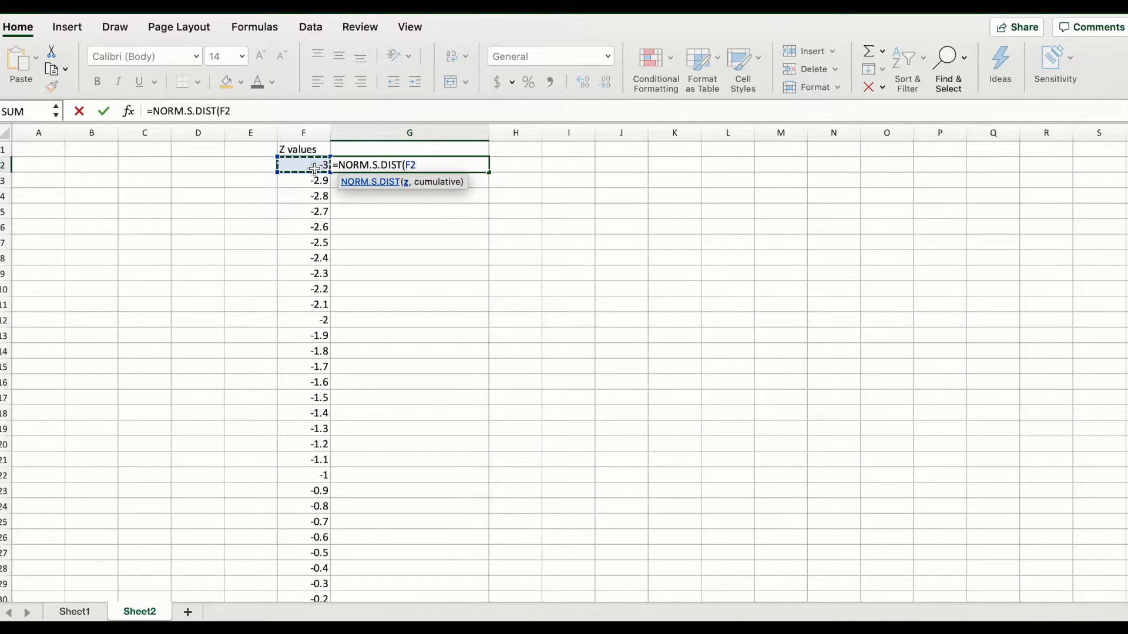
{"action": "type", "text": ","}
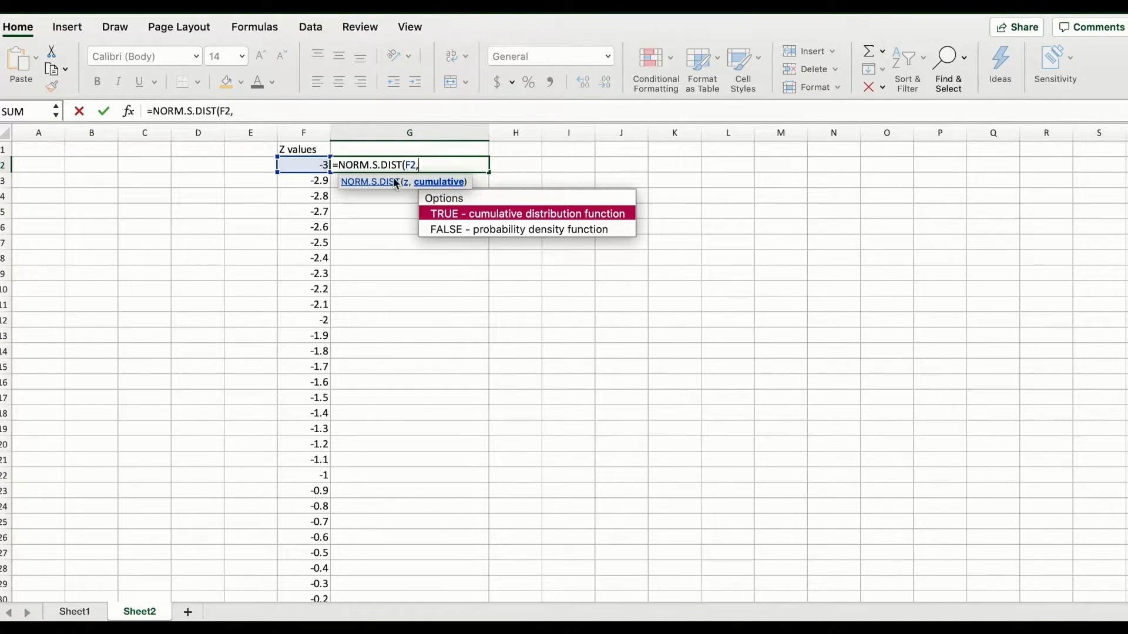
{"action": "double_click", "coordinate": [473, 229]}
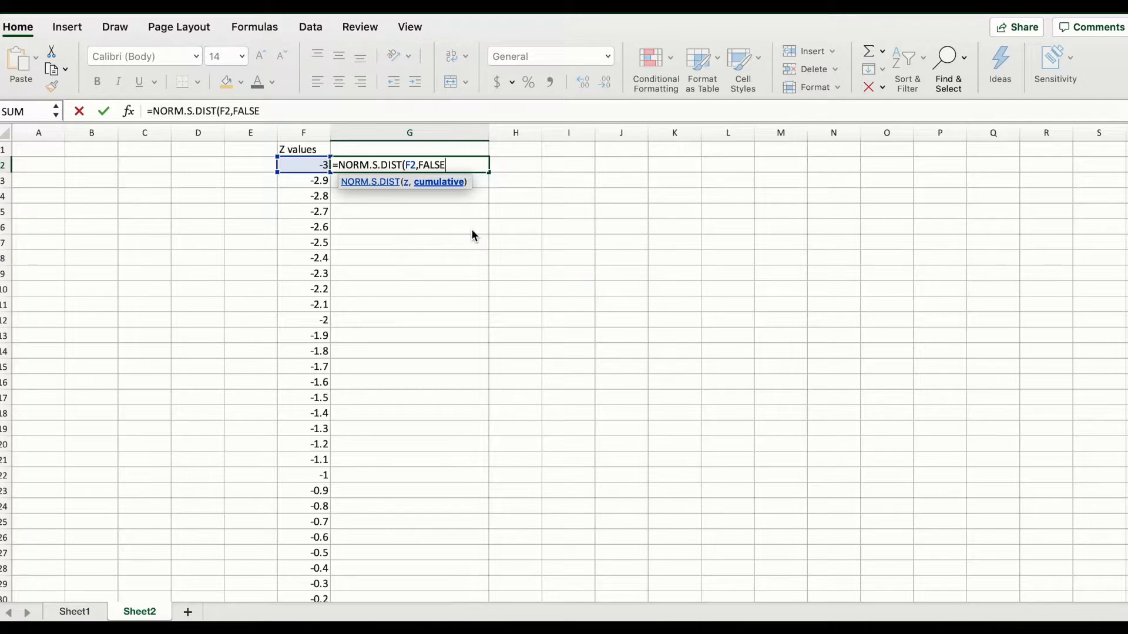
{"action": "type", "text": ")"}
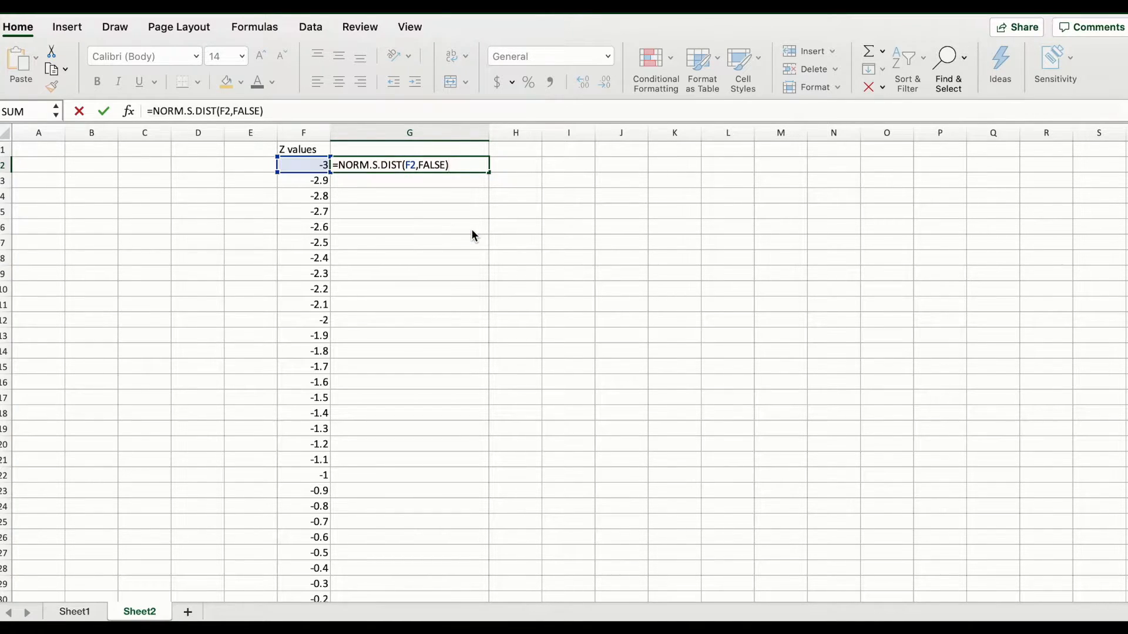
{"action": "key", "text": "Return"}
- Copy the formula in G2 down column G to row 62, alongside all Z values
{"action": "left_click", "coordinate": [435, 164]}
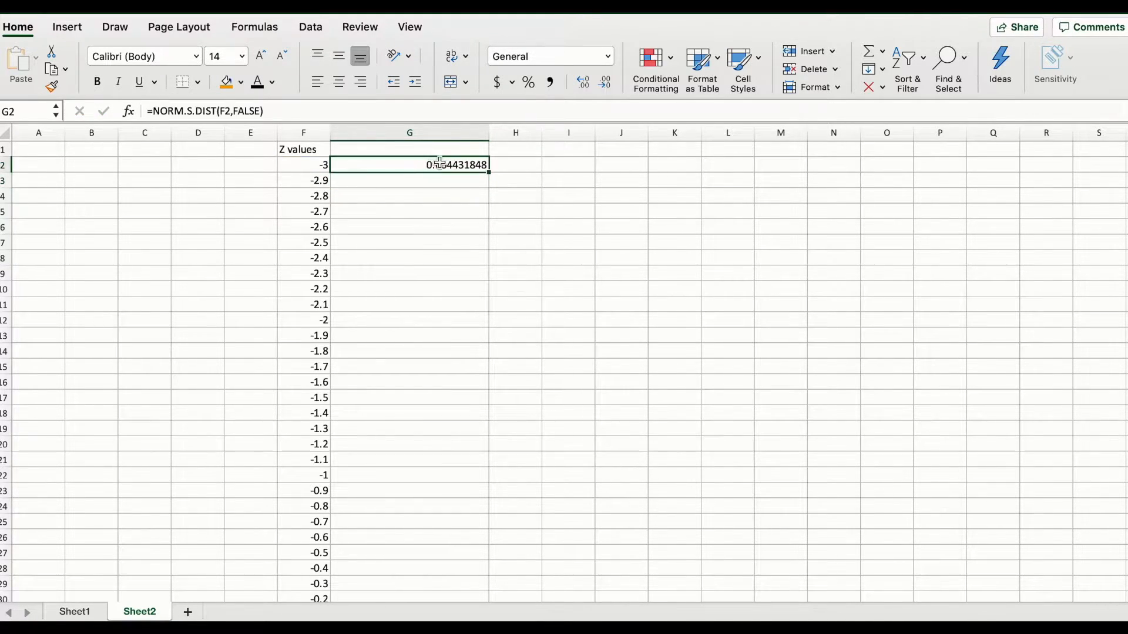
{"action": "left_click_drag", "start_coordinate": [488, 173], "coordinate": [478, 557]}
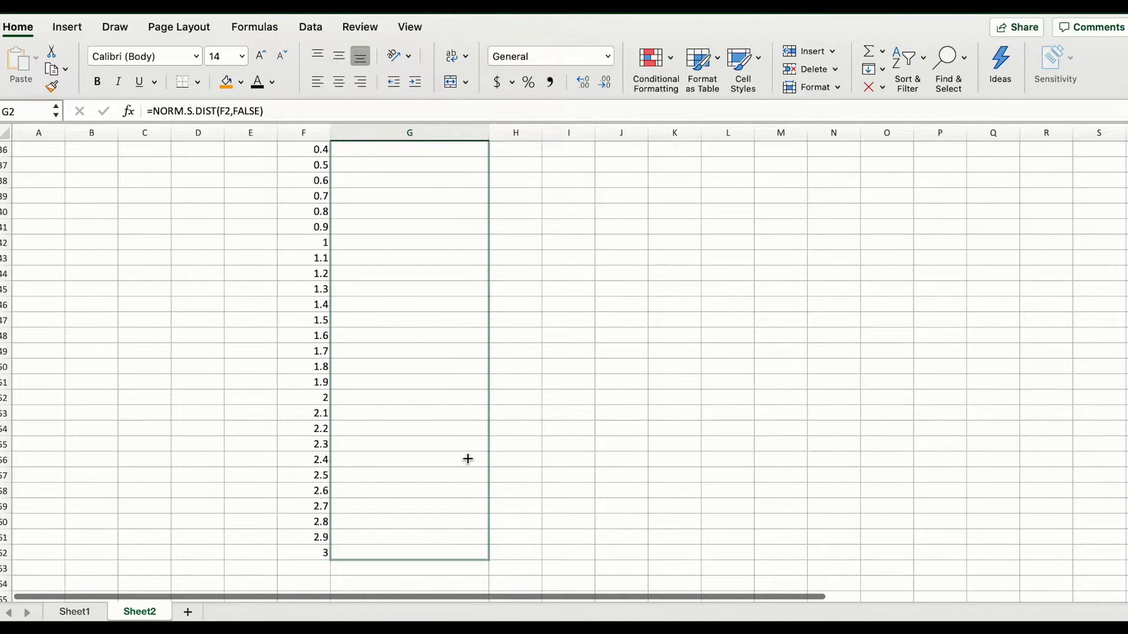
{"action": "left_click", "coordinate": [553, 342]}
{"action": "scroll", "coordinate": [553, 342], "scroll_direction": "up", "scroll_amount": 10}
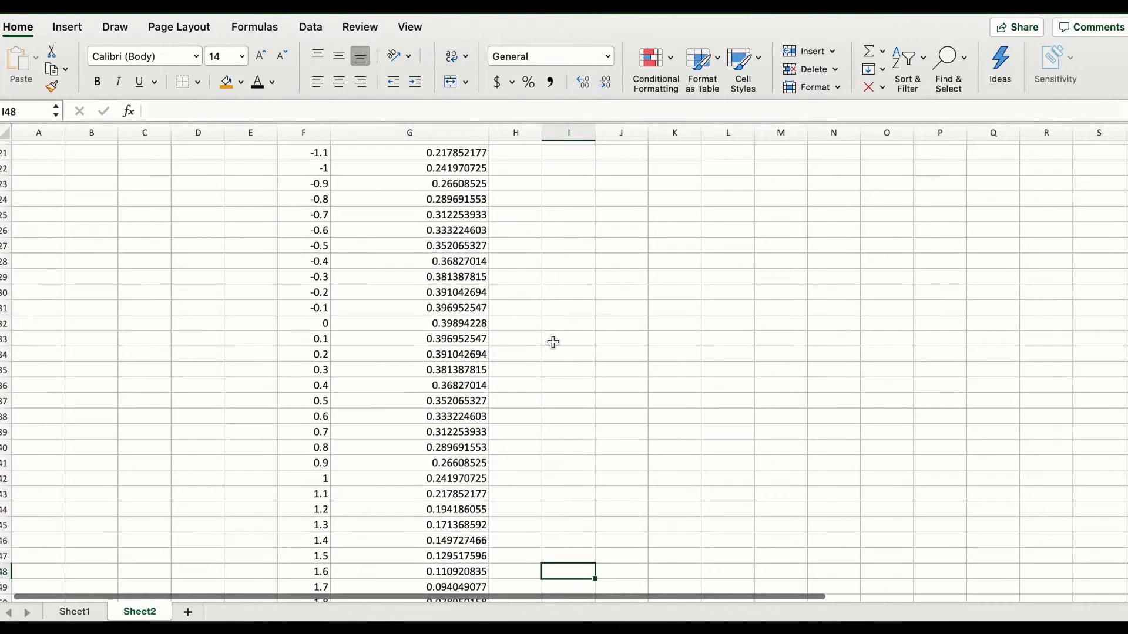
- Enter the column heading "Probability denstity function" in cell G1
{"action": "left_click", "coordinate": [448, 148]}
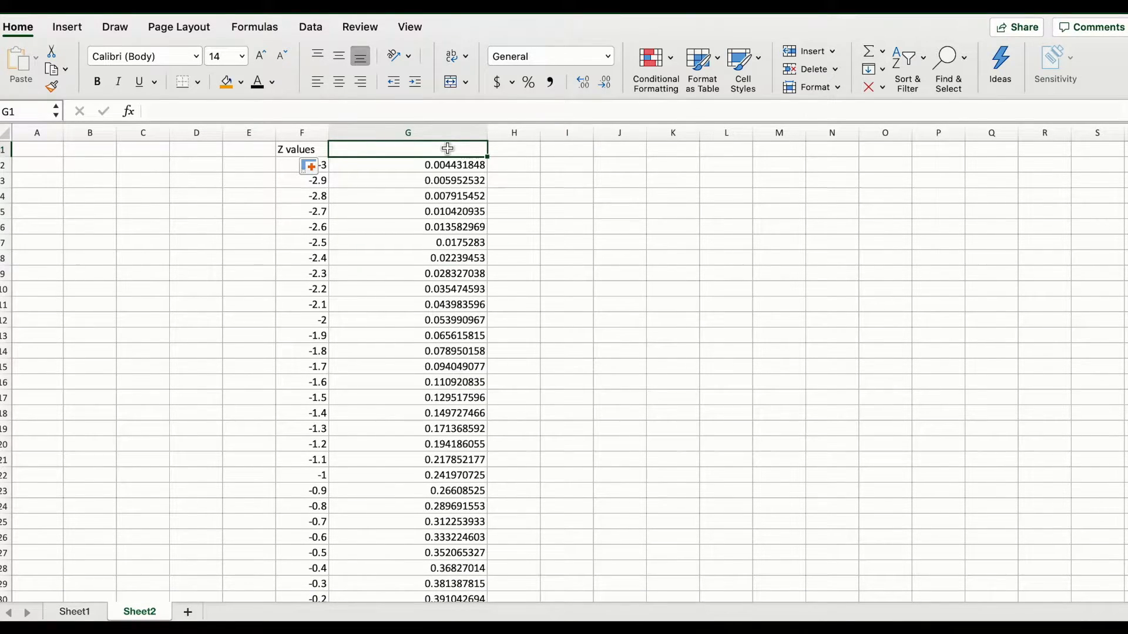
{"action": "type", "text": "Pro"}
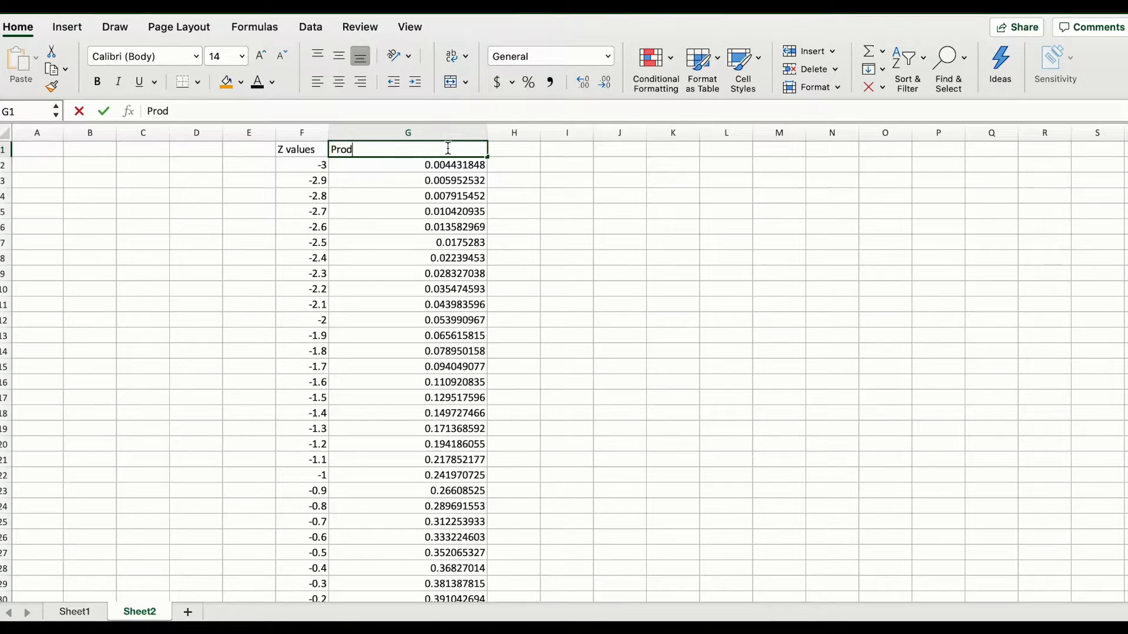
{"action": "type", "text": "d"}
{"action": "key", "text": "BackSpace"}
{"action": "type", "text": "bability denstity function"}
{"action": "key", "text": "Return"}
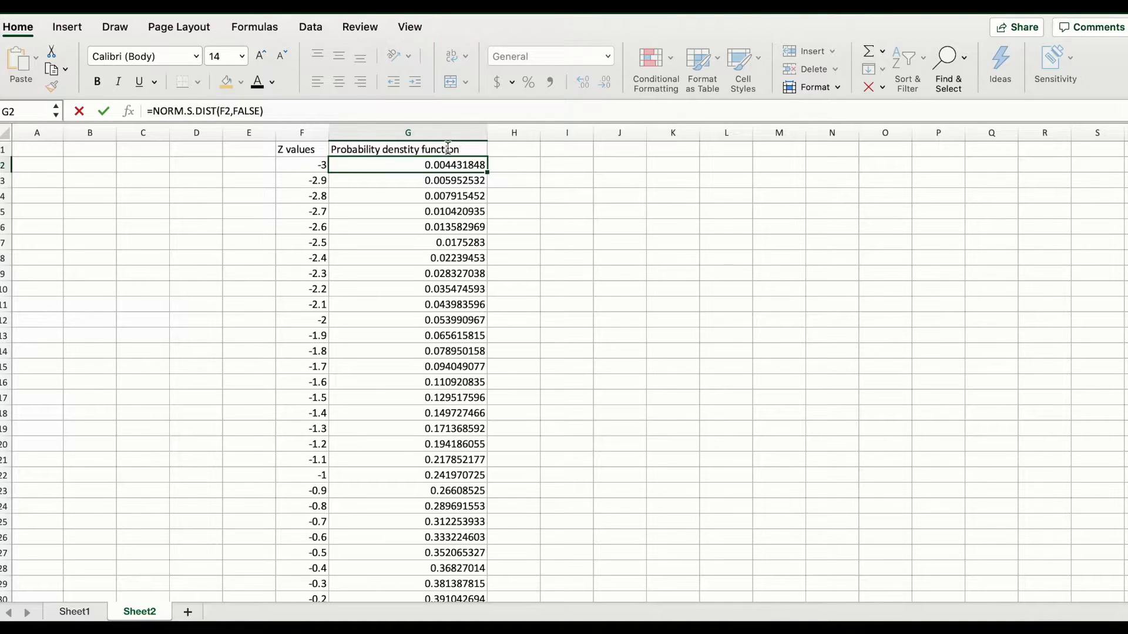
{"action": "left_click", "coordinate": [617, 228]}
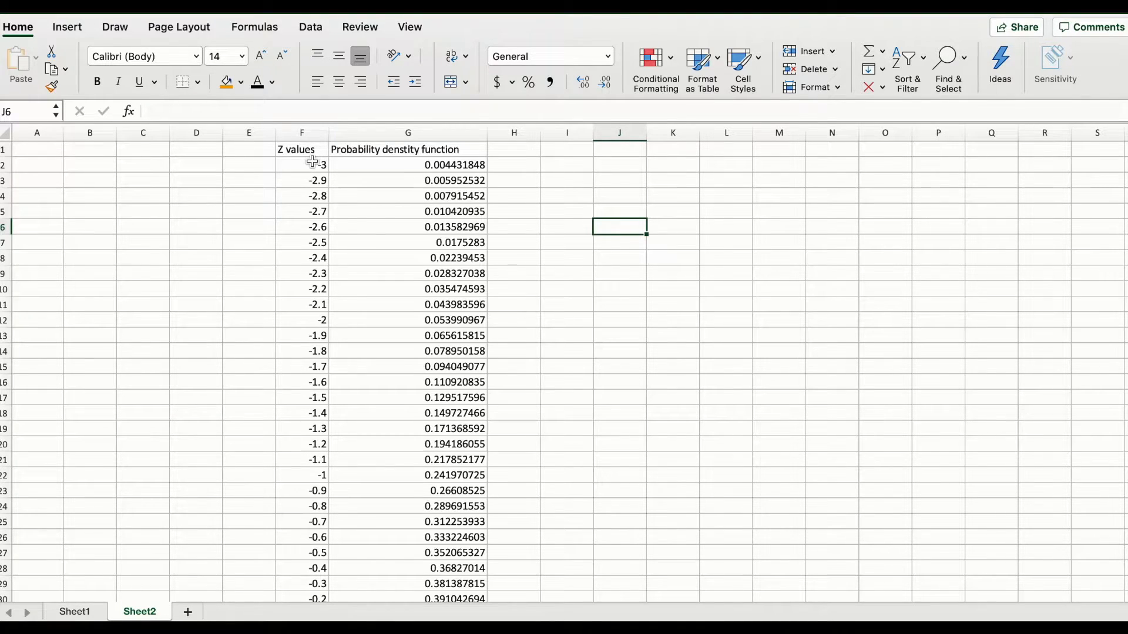
- Insert a scatter chart with smooth lines and no markers from the Z values and densities in F2:G62
{"action": "left_click_drag", "start_coordinate": [312, 162], "coordinate": [465, 167]}
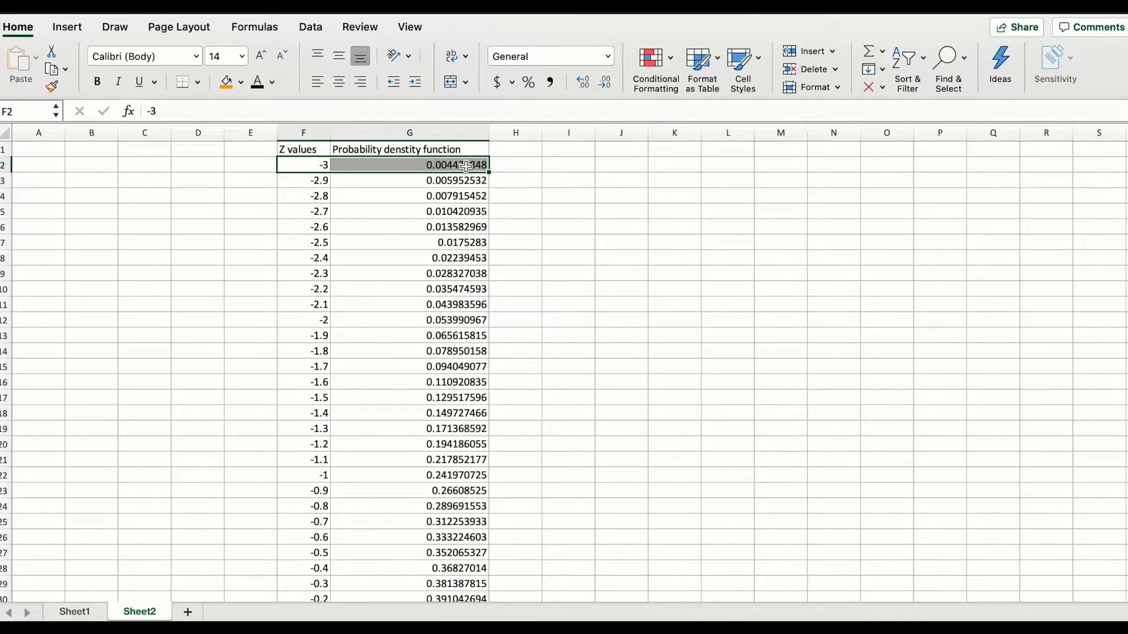
{"action": "key", "text": "super+shift+Down"}
{"action": "scroll", "coordinate": [467, 167], "scroll_direction": "down", "scroll_amount": 10}
{"action": "scroll", "coordinate": [491, 311], "scroll_direction": "up", "scroll_amount": 5}
{"action": "scroll", "coordinate": [497, 312], "scroll_direction": "up", "scroll_amount": 5}
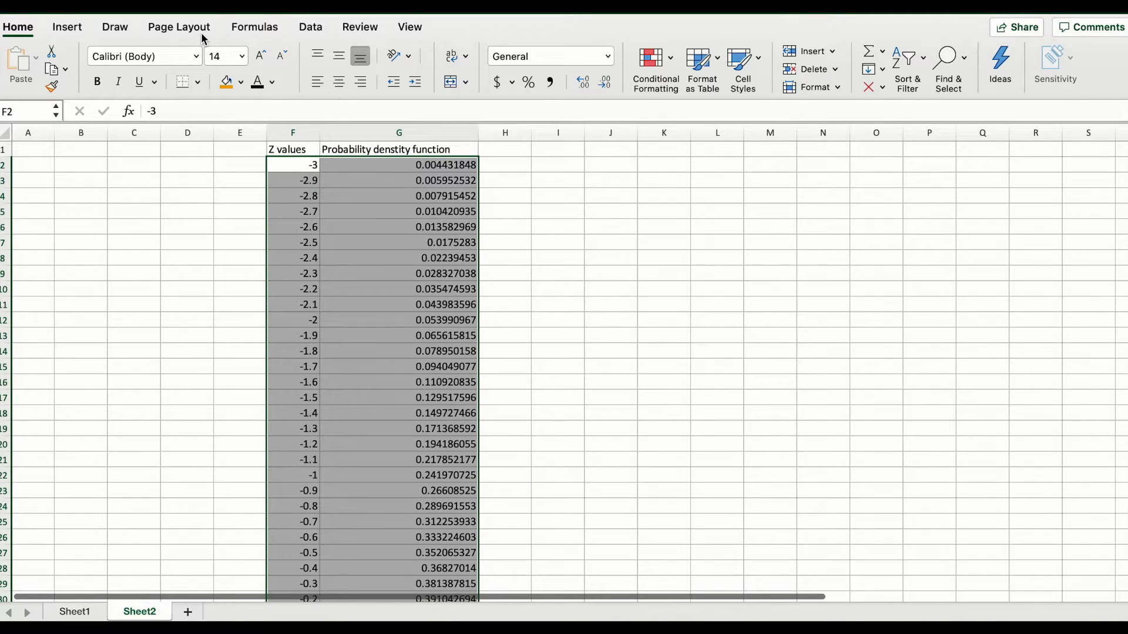
{"action": "left_click", "coordinate": [69, 28]}
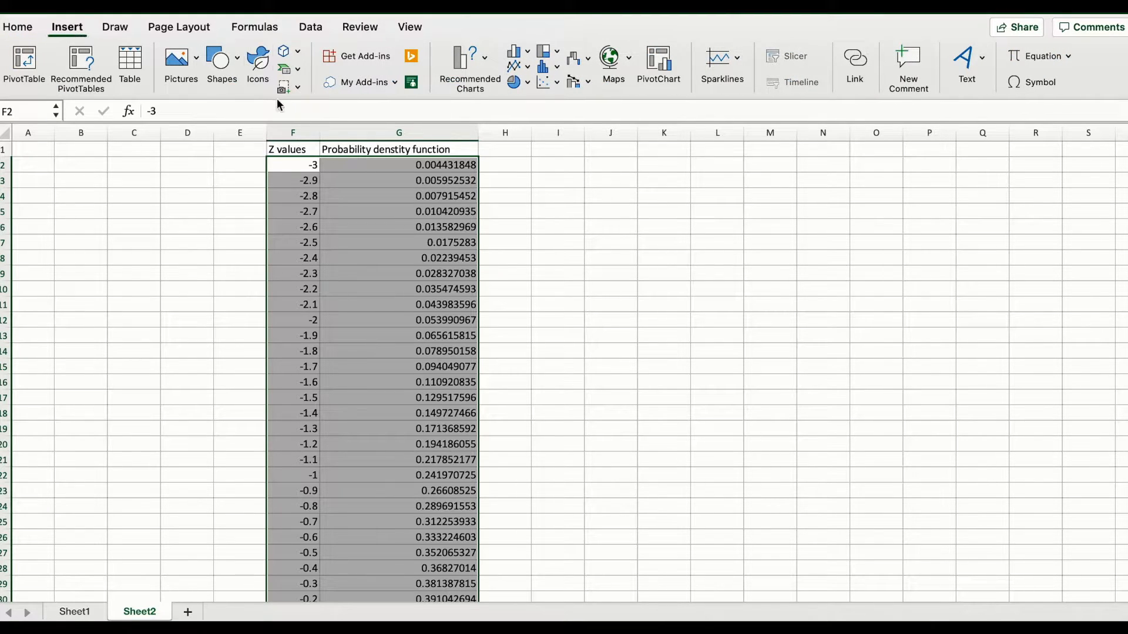
{"action": "left_click", "coordinate": [557, 85]}
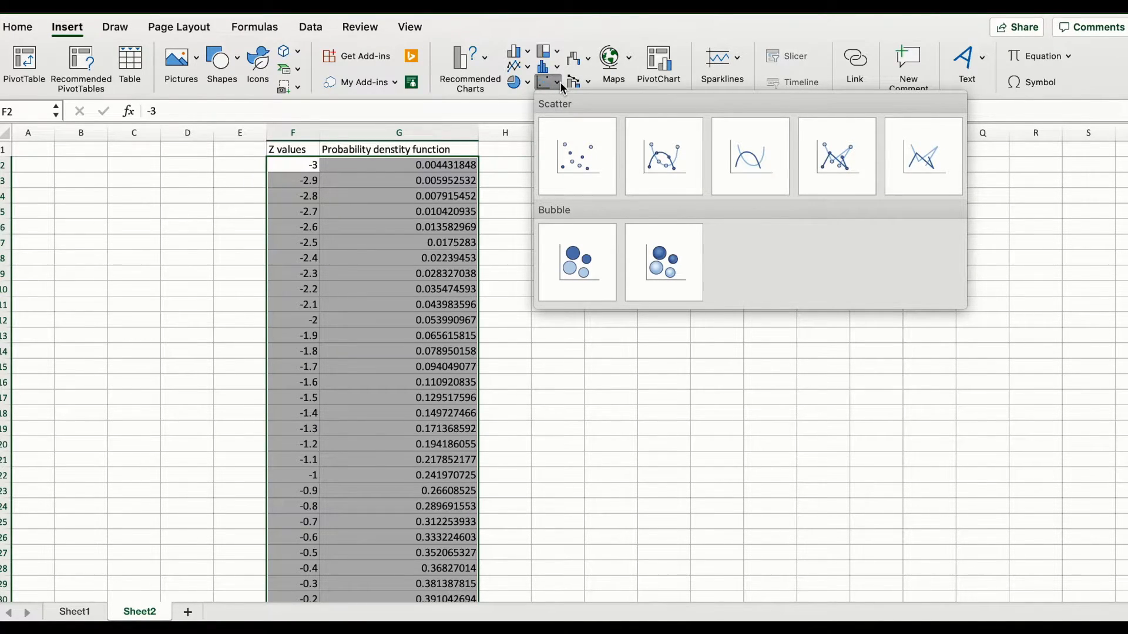
{"action": "left_click", "coordinate": [761, 160]}
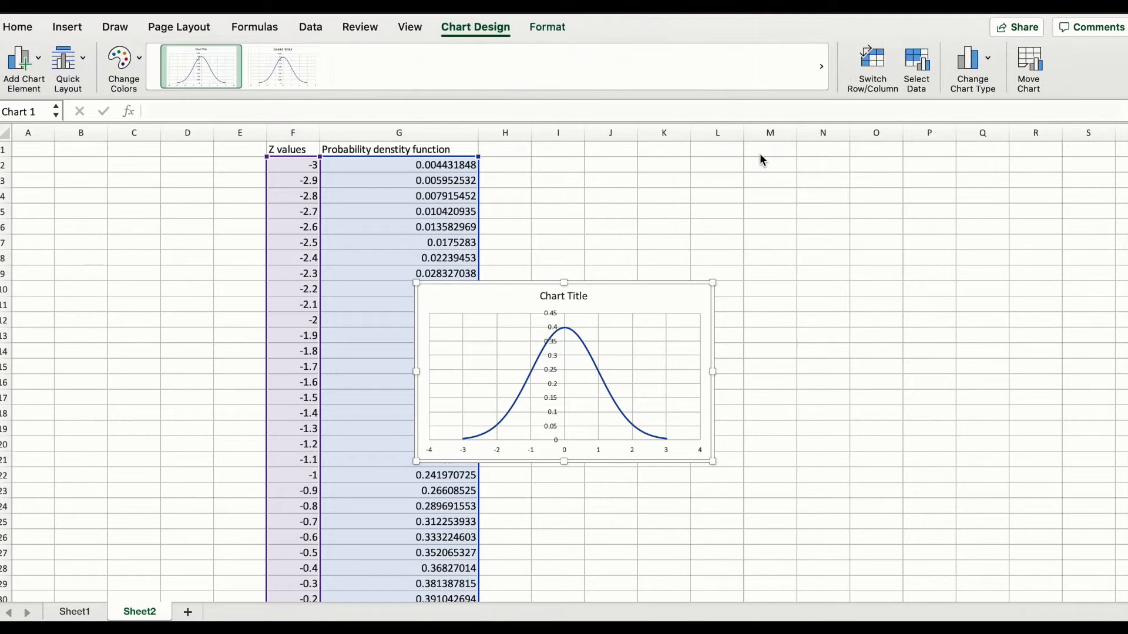
- Move the chart off the data to the empty cells beside column H and delete its vertical axis labels
{"action": "left_click_drag", "start_coordinate": [482, 283], "coordinate": [586, 191]}
{"action": "left_click", "coordinate": [656, 298]}
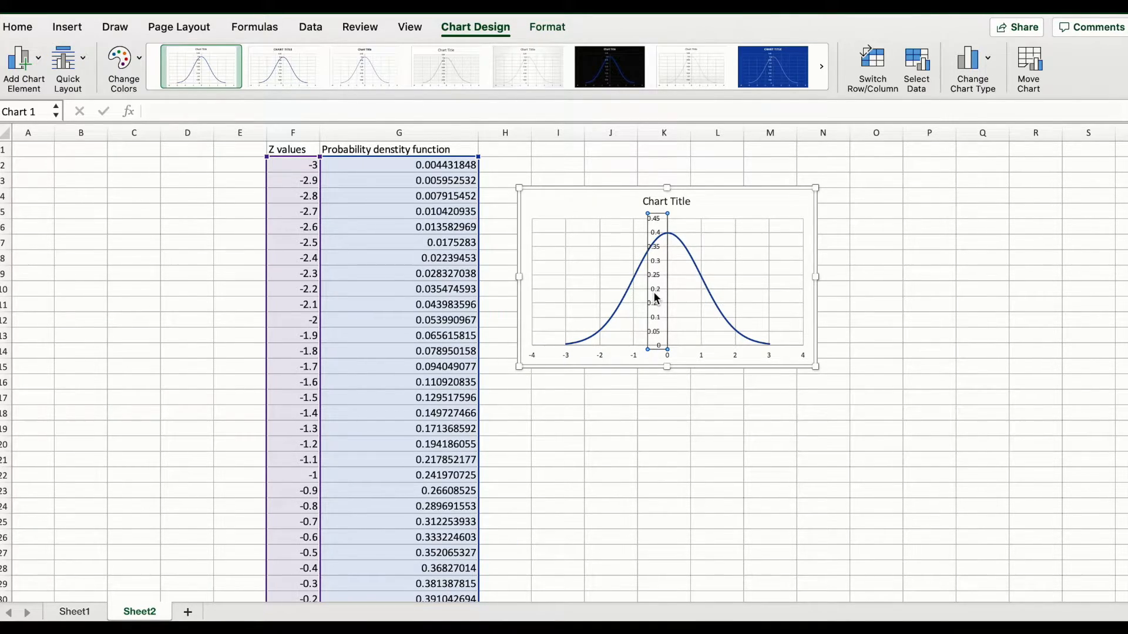
{"action": "key", "text": "Delete"}
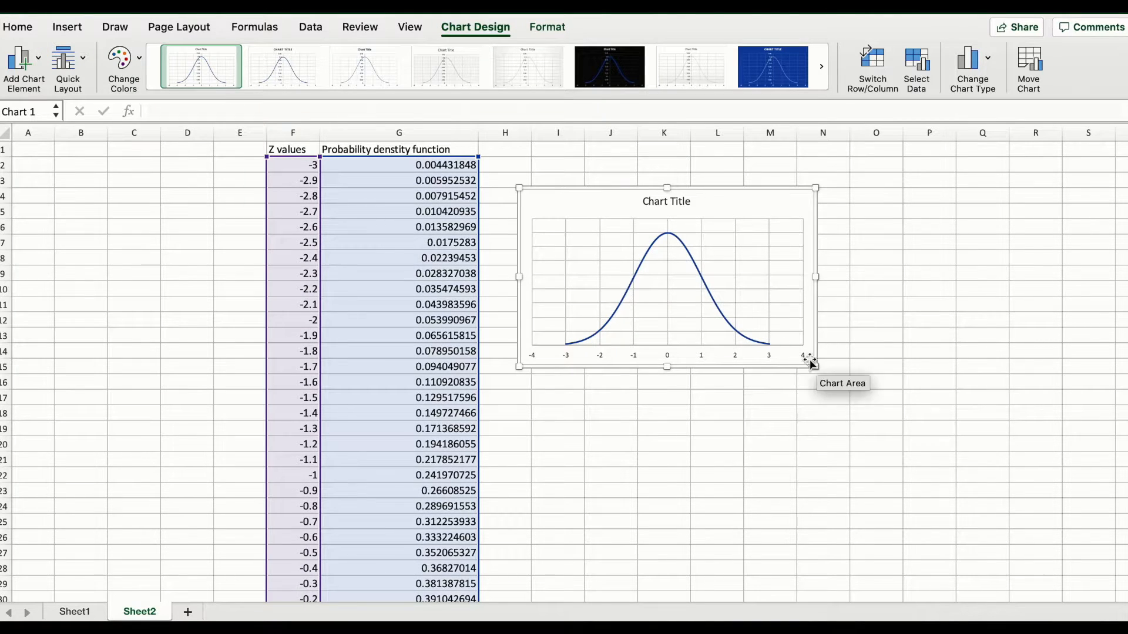
- Enlarge the chart to span about columns I to P and rows 3 to 22, and delete its title
{"action": "left_click_drag", "start_coordinate": [809, 362], "coordinate": [962, 485]}
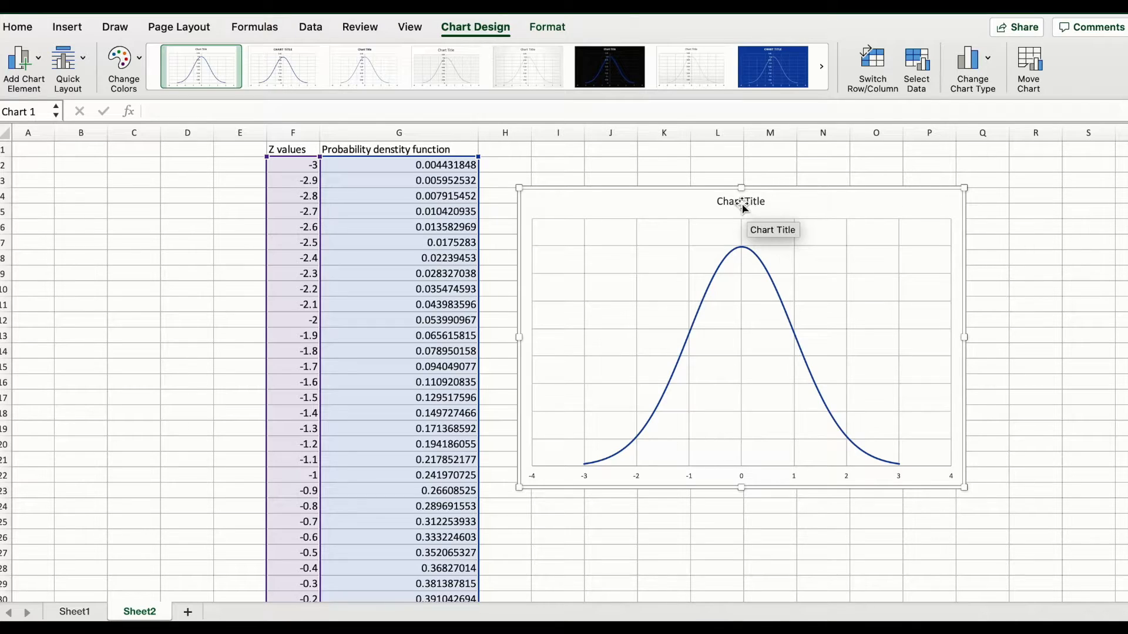
{"action": "left_click", "coordinate": [743, 207]}
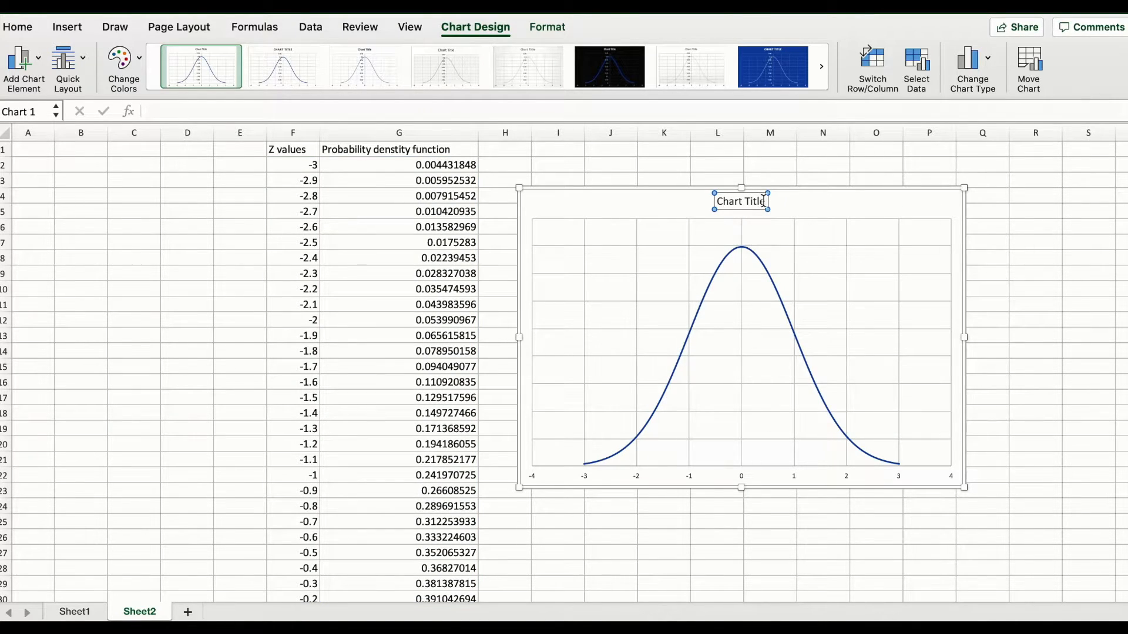
{"action": "left_click_drag", "start_coordinate": [764, 202], "coordinate": [722, 201]}
{"action": "left_click", "coordinate": [742, 211]}
{"action": "key", "text": "Delete"}
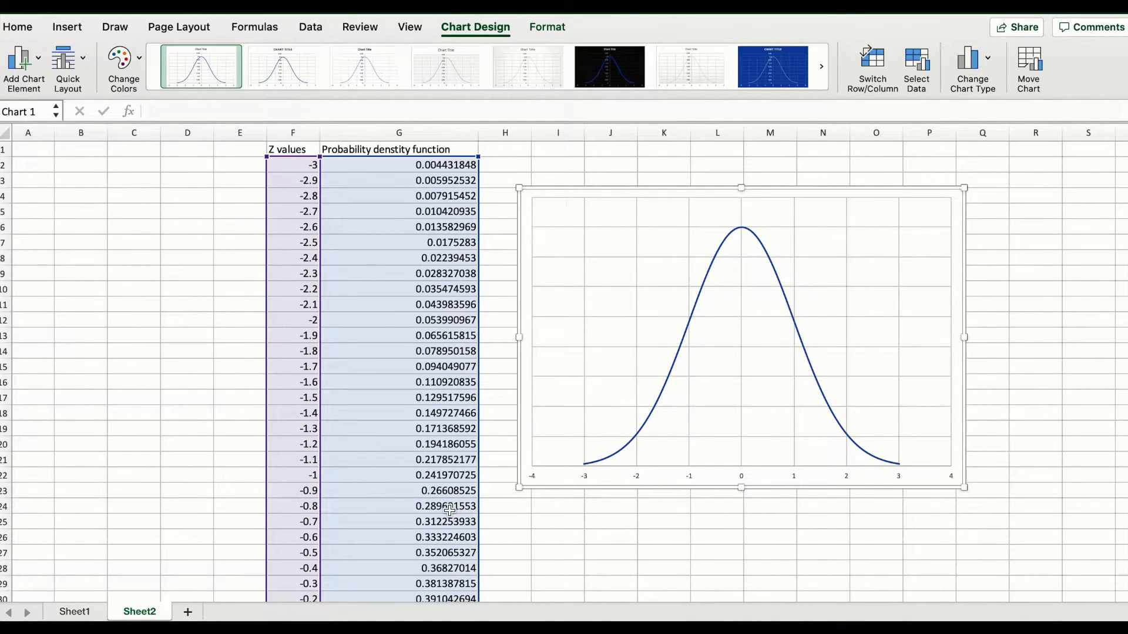
- Move the bell curve chart further from the data to about columns L to S, and select cell H1
{"action": "mouse_move", "coordinate": [589, 467]}
{"action": "left_click_drag", "start_coordinate": [554, 189], "coordinate": [714, 182]}
{"action": "left_click", "coordinate": [509, 148]}
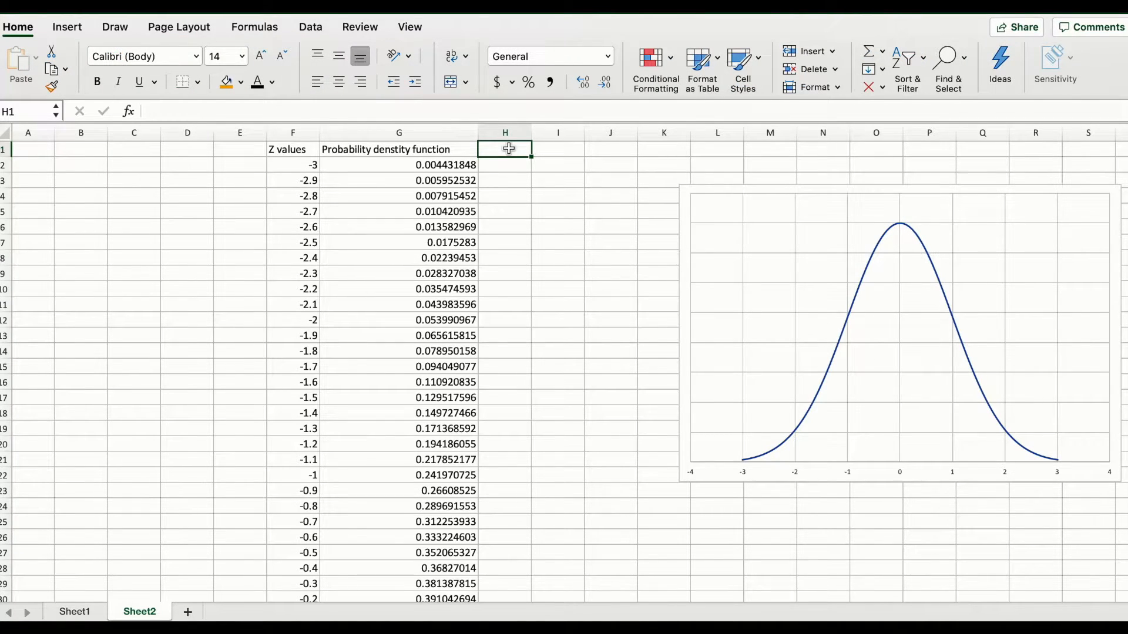
- Enter =NORM.S.DIST(F2,TRUE) in H2 to compute the cumulative probability of the first Z value
{"action": "key", "text": "Return"}
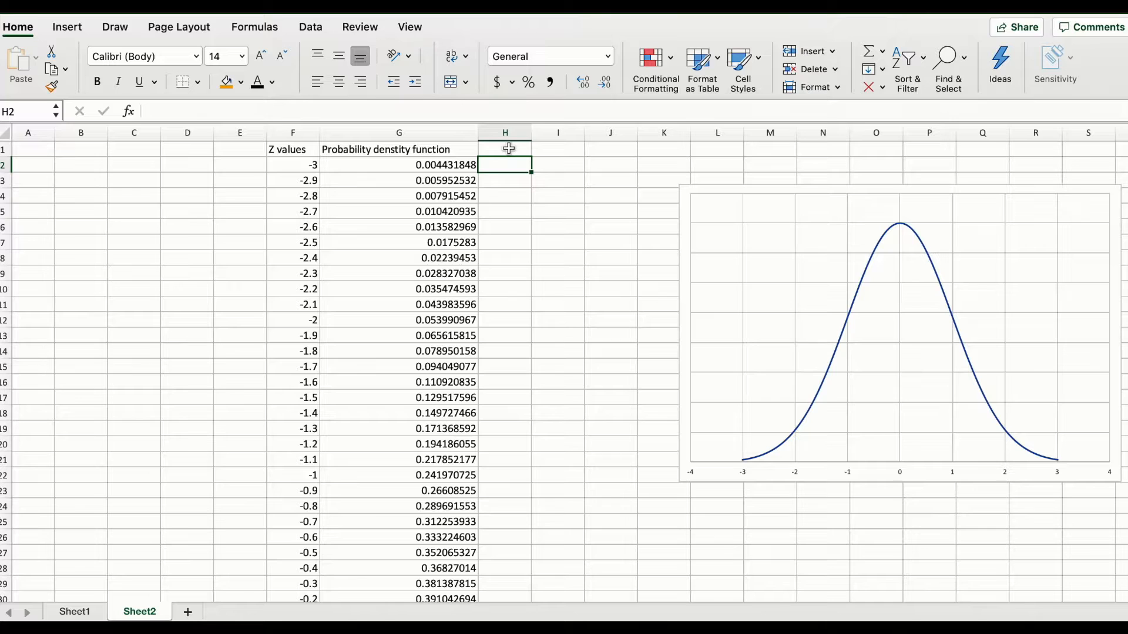
{"action": "type", "text": "="}
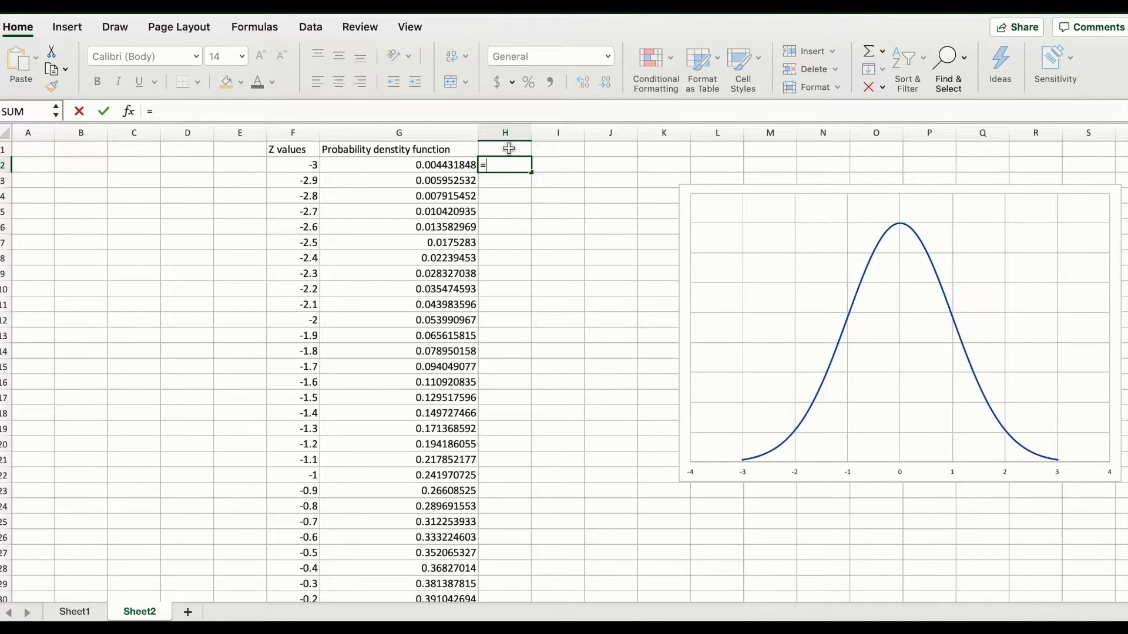
{"action": "type", "text": "norm"}
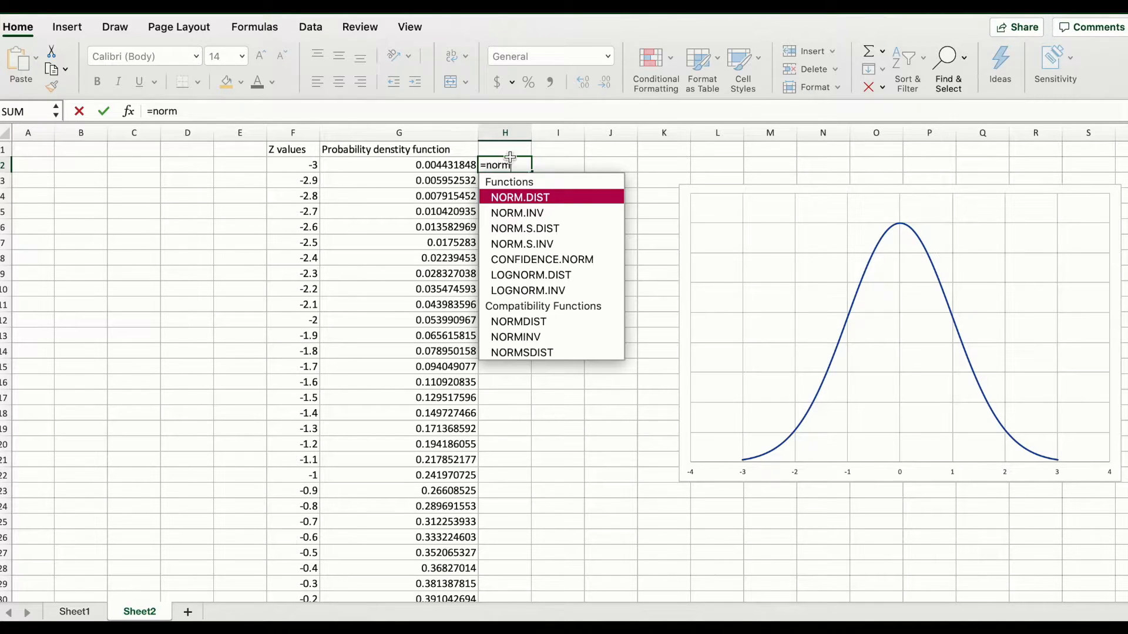
{"action": "double_click", "coordinate": [535, 233]}
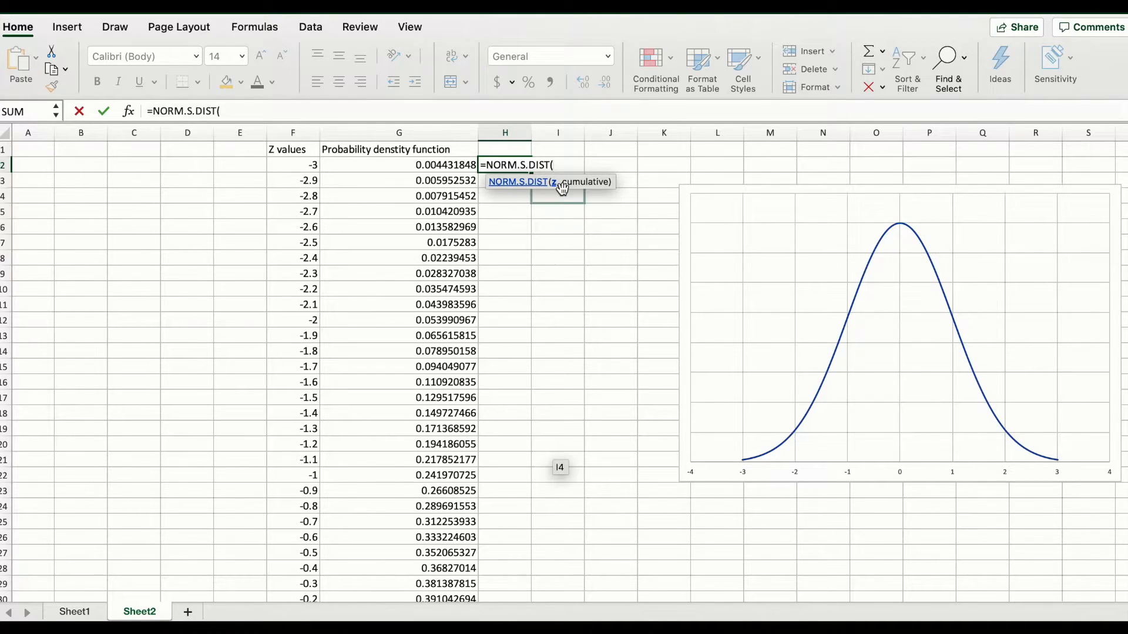
{"action": "left_click", "coordinate": [292, 168]}
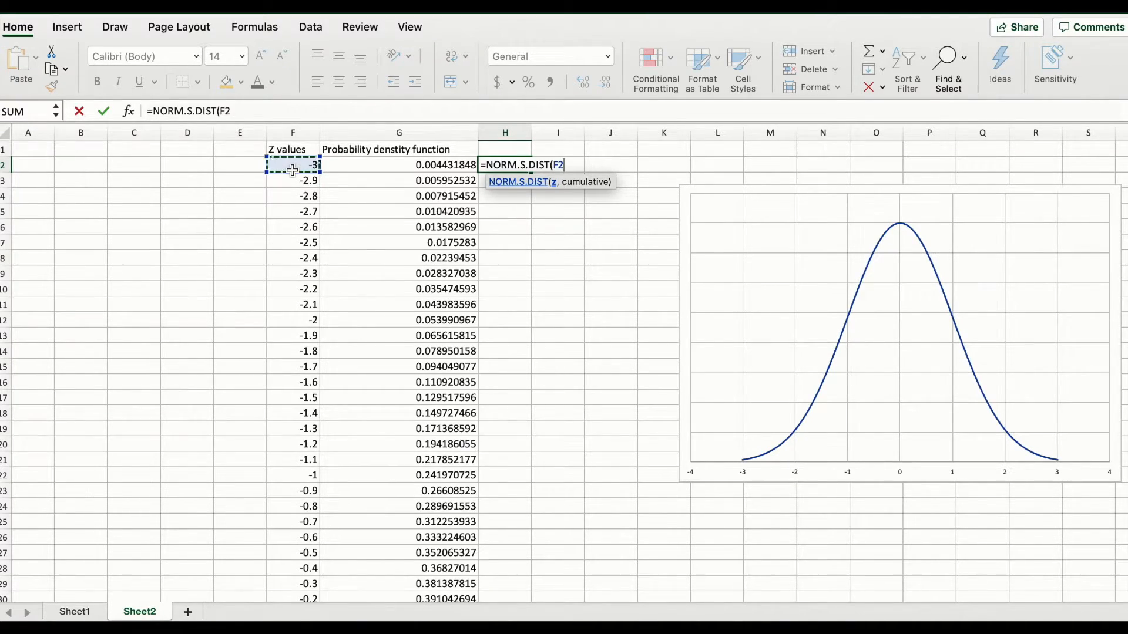
{"action": "type", "text": ","}
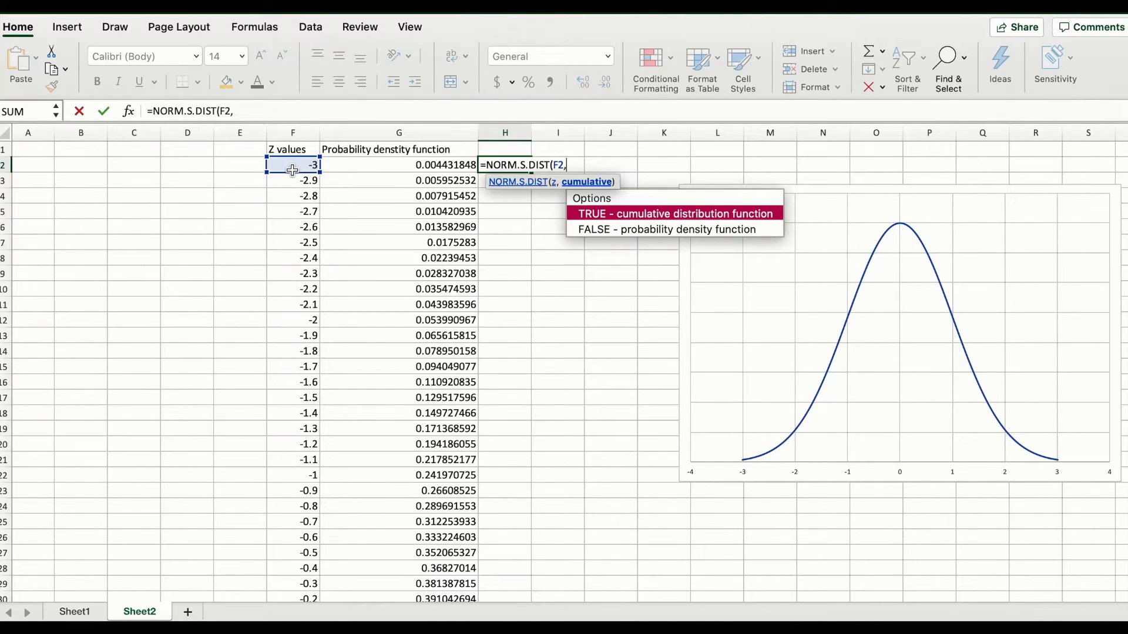
{"action": "double_click", "coordinate": [601, 213]}
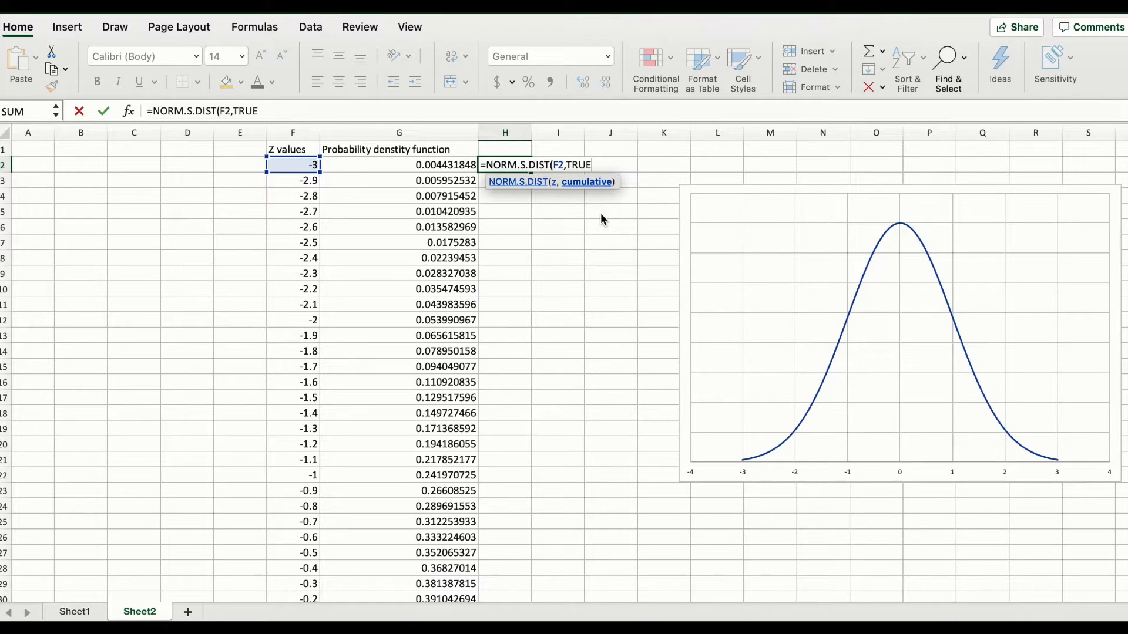
{"action": "type", "text": ")"}
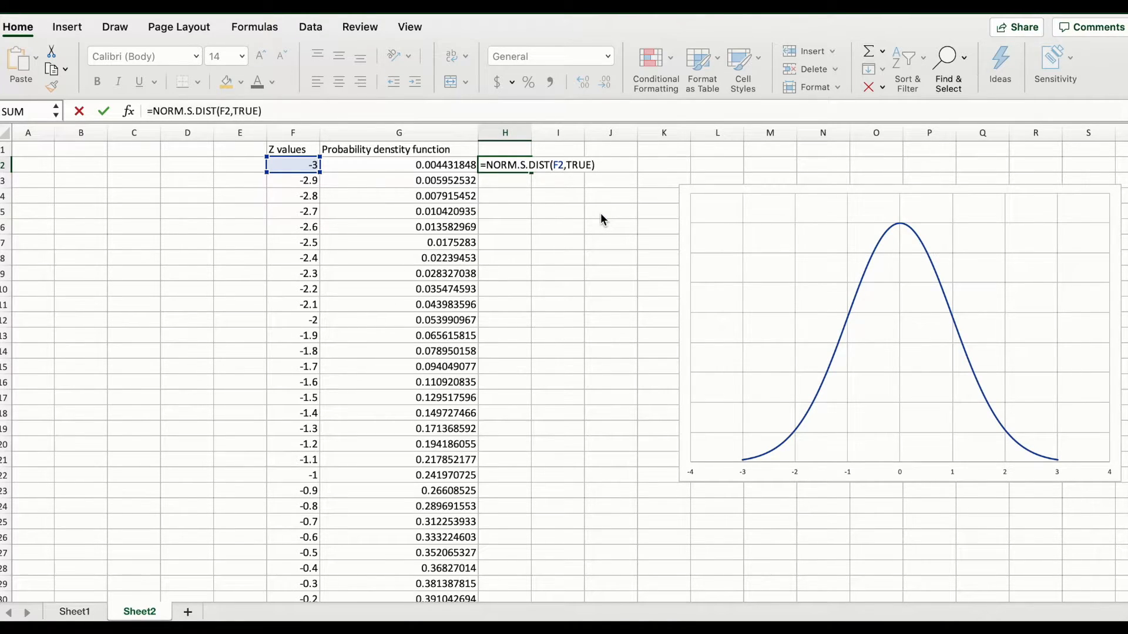
{"action": "key", "text": "ctrl+Return"}
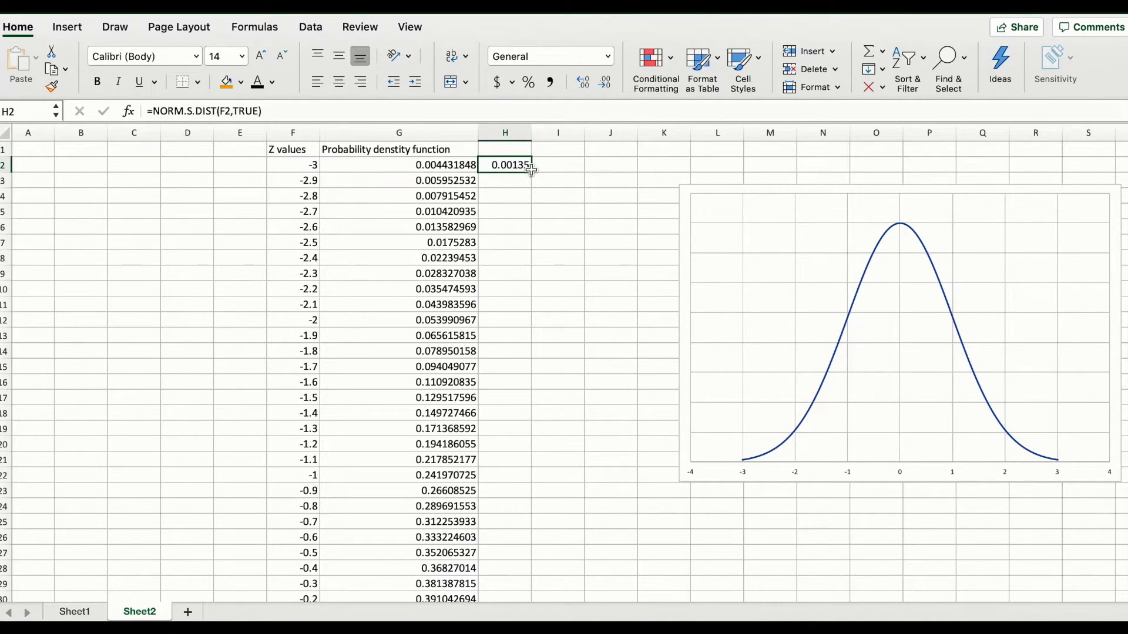
- Enter the heading "Cumulative probability function" in H1
{"action": "left_click", "coordinate": [513, 151]}
{"action": "type", "text": "Cumulative probability function"}
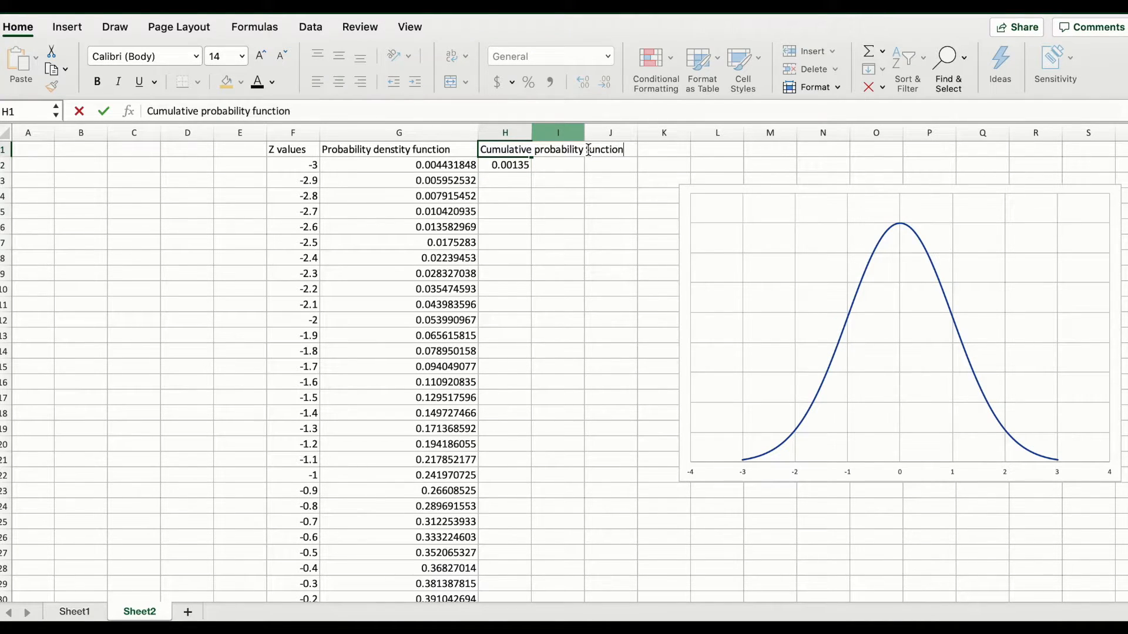
{"action": "key", "text": "Return"}
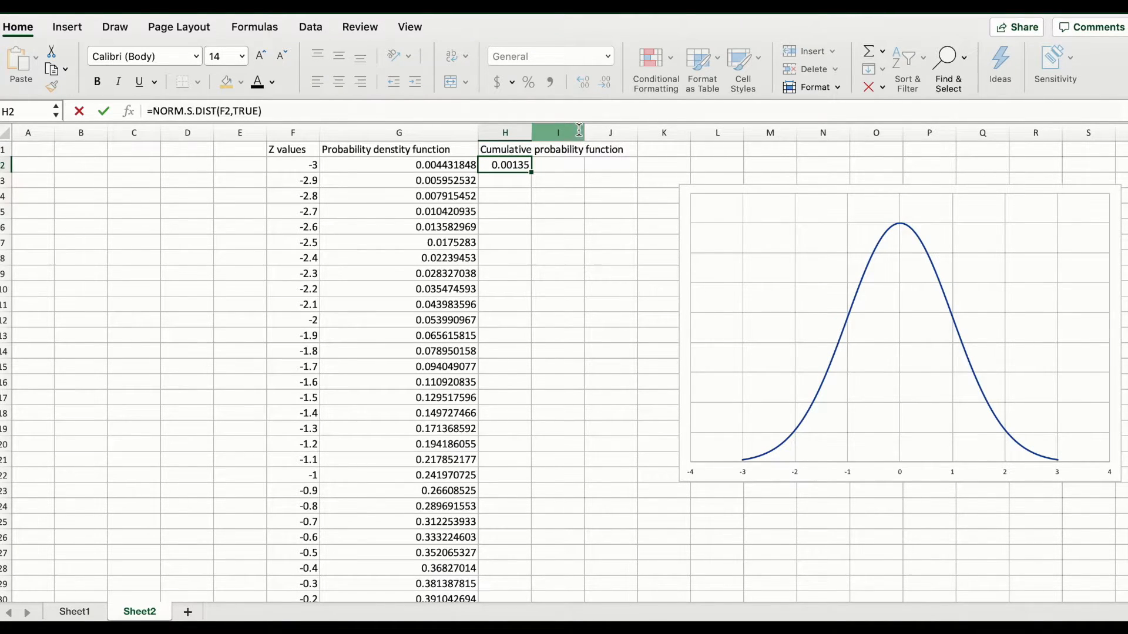
- Widen column H and fill the cumulative probability formula from H2 down to H62
{"action": "left_click_drag", "start_coordinate": [531, 133], "coordinate": [598, 171]}
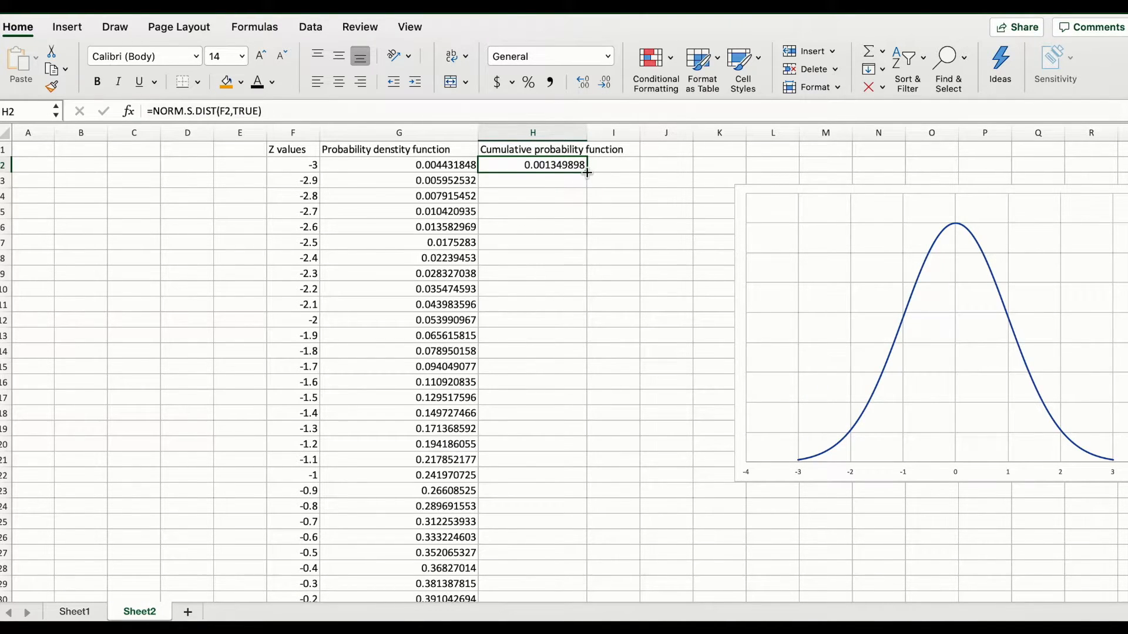
{"action": "left_click_drag", "start_coordinate": [586, 173], "coordinate": [573, 556]}
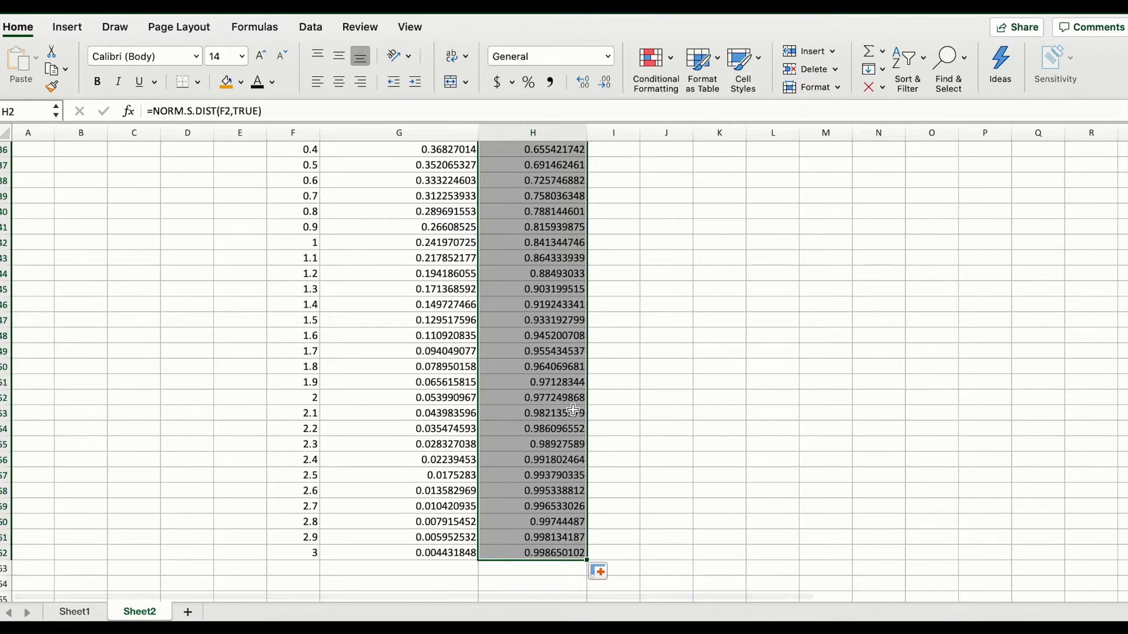
{"action": "scroll", "coordinate": [573, 410], "scroll_direction": "up", "scroll_amount": 10}
{"action": "scroll", "coordinate": [573, 409], "scroll_direction": "down", "scroll_amount": 1}
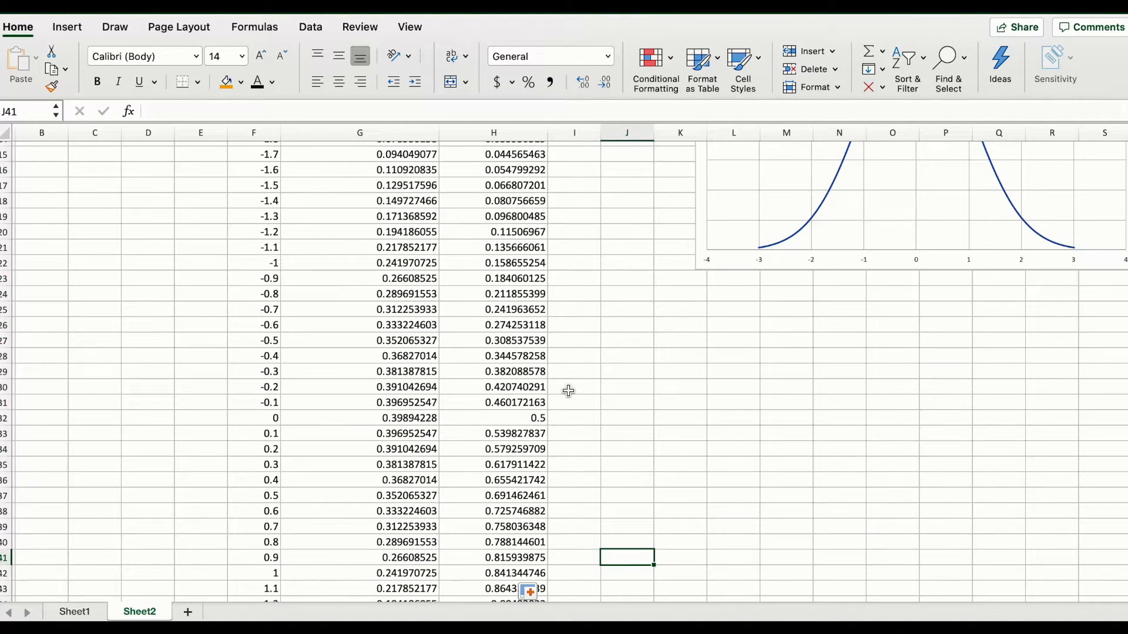
- Examine the cumulative probabilities down column H, including the entry for the Z value -2 in row 12
{"action": "scroll", "coordinate": [568, 390], "scroll_direction": "down", "scroll_amount": 5}
{"action": "left_click", "coordinate": [522, 330]}
{"action": "left_click_drag", "start_coordinate": [521, 355], "coordinate": [515, 507]}
{"action": "scroll", "coordinate": [515, 508], "scroll_direction": "down", "scroll_amount": 10}
{"action": "scroll", "coordinate": [514, 508], "scroll_direction": "up", "scroll_amount": 5}
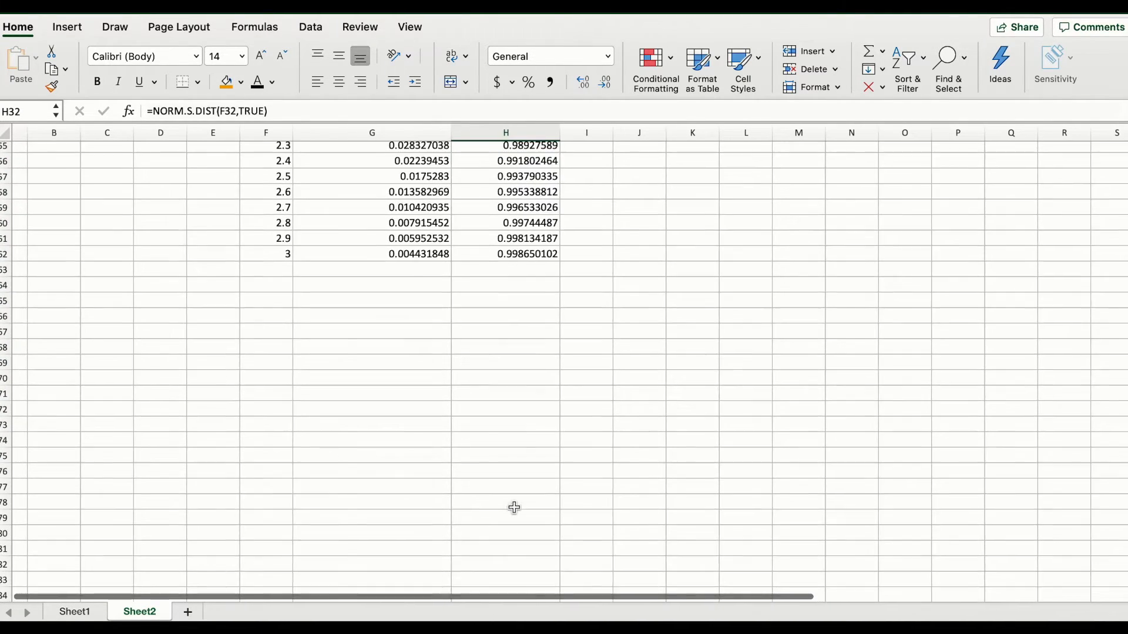
{"action": "scroll", "coordinate": [534, 291], "scroll_direction": "up", "scroll_amount": 15}
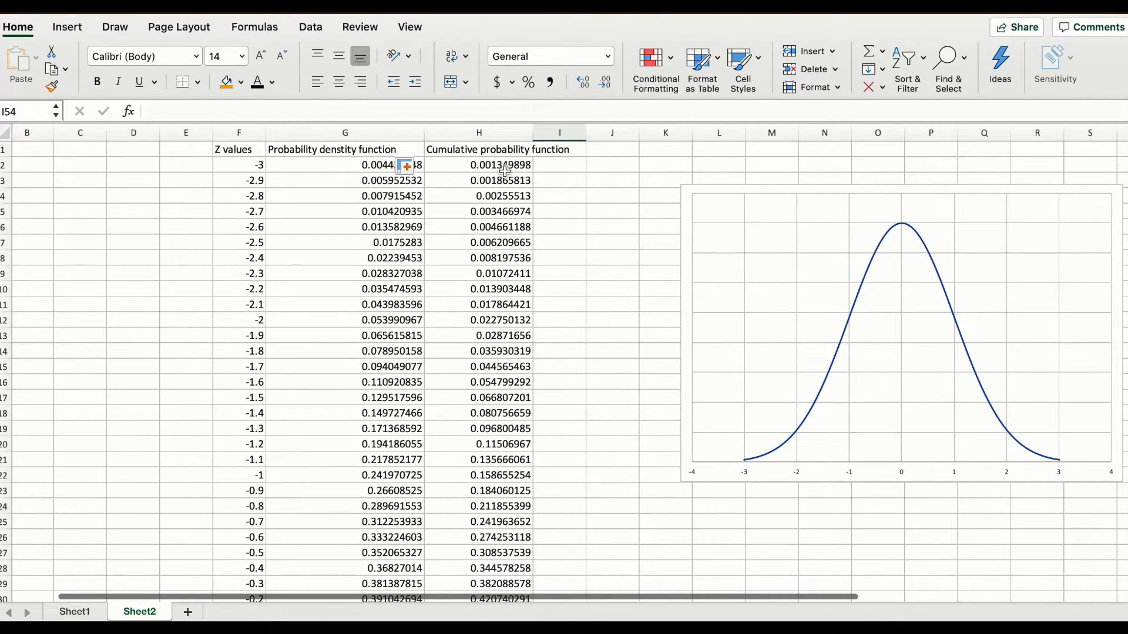
{"action": "scroll", "coordinate": [520, 452], "scroll_direction": "down", "scroll_amount": 3}
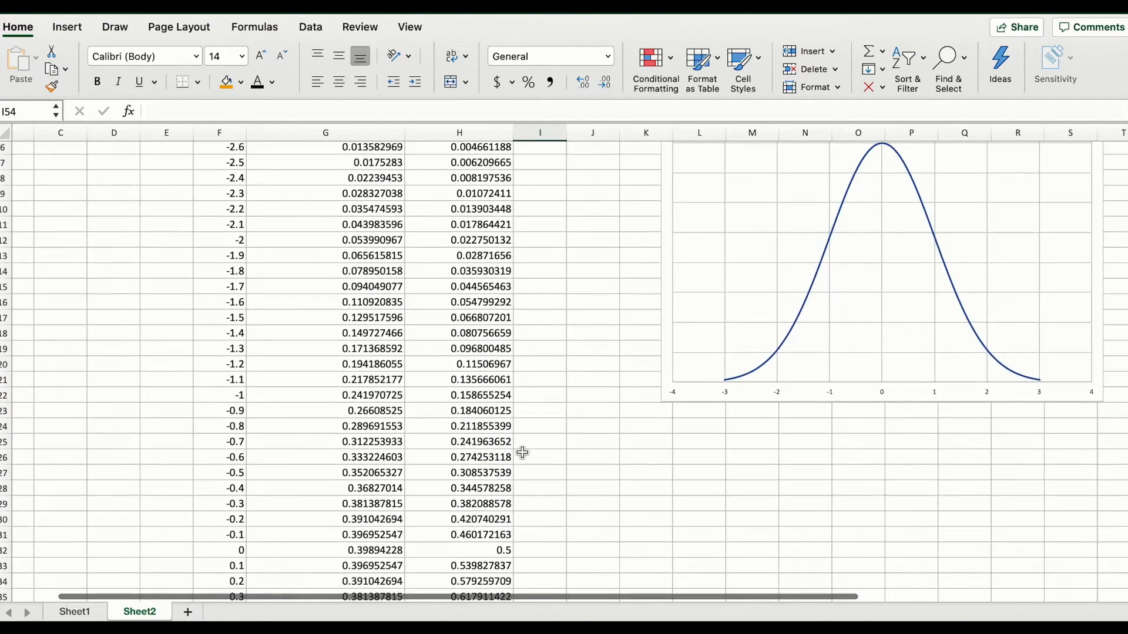
{"action": "scroll", "coordinate": [508, 563], "scroll_direction": "up", "scroll_amount": 3}
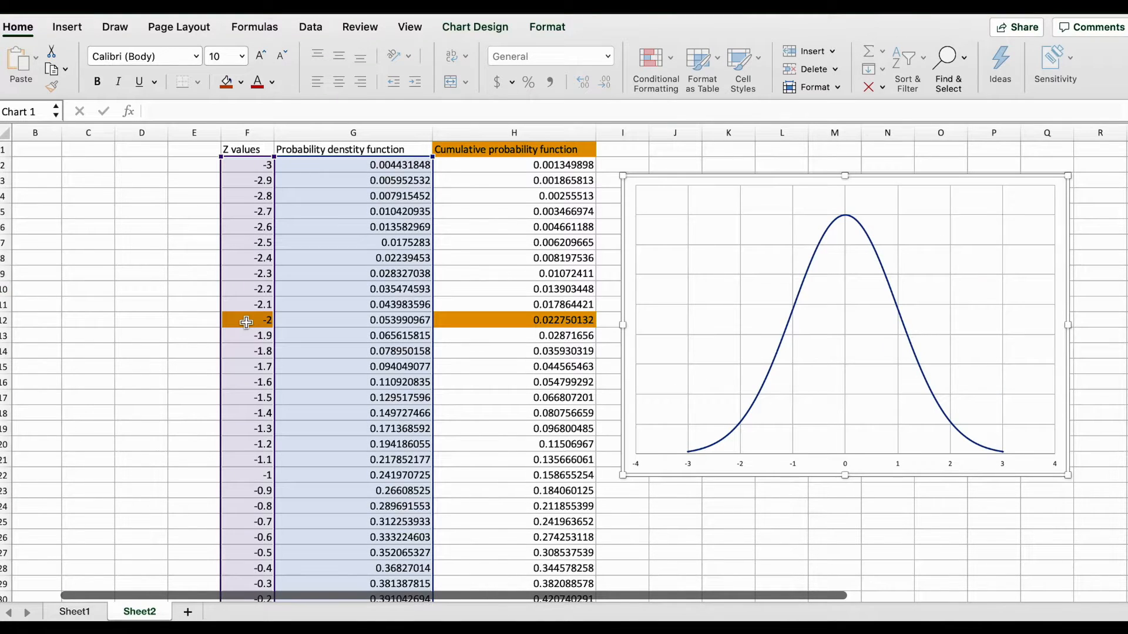
{"action": "left_click", "coordinate": [733, 535]}
{"action": "left_click", "coordinate": [248, 320]}
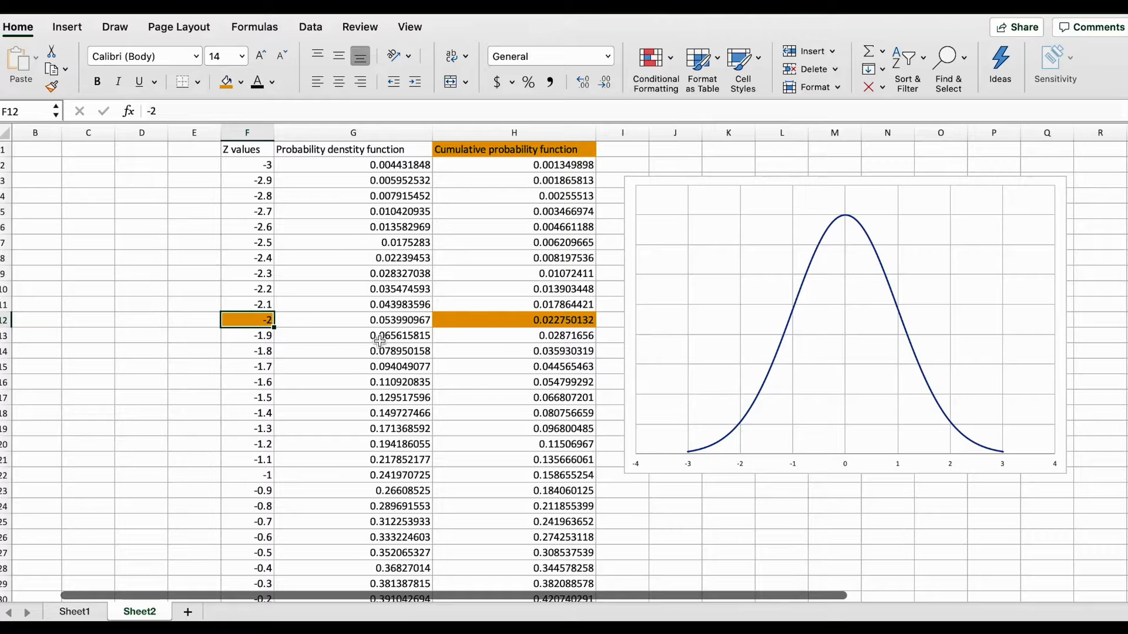
{"action": "left_click", "coordinate": [503, 318]}
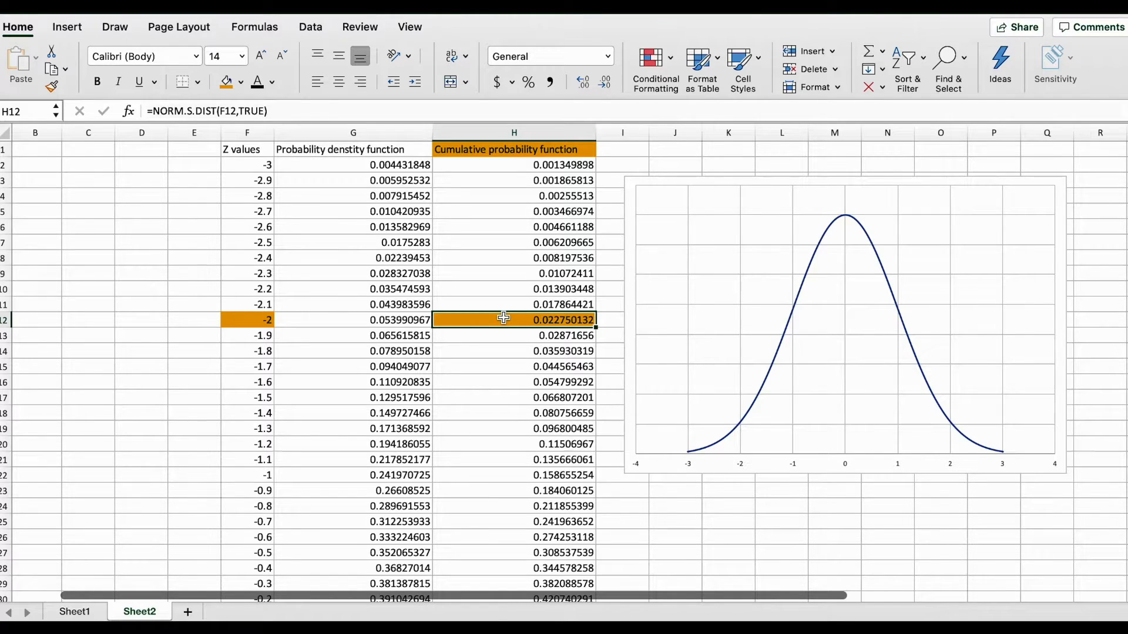
- Format the density and cumulative probability values in G2:H62 to four decimal places
{"action": "left_click", "coordinate": [563, 164]}
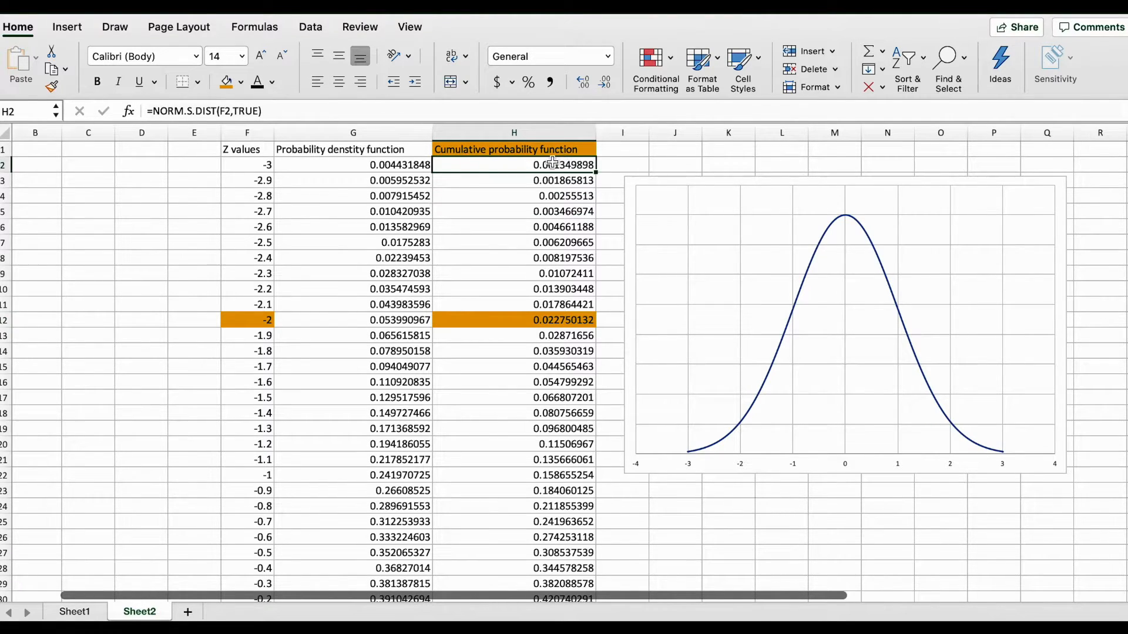
{"action": "left_click", "coordinate": [394, 166]}
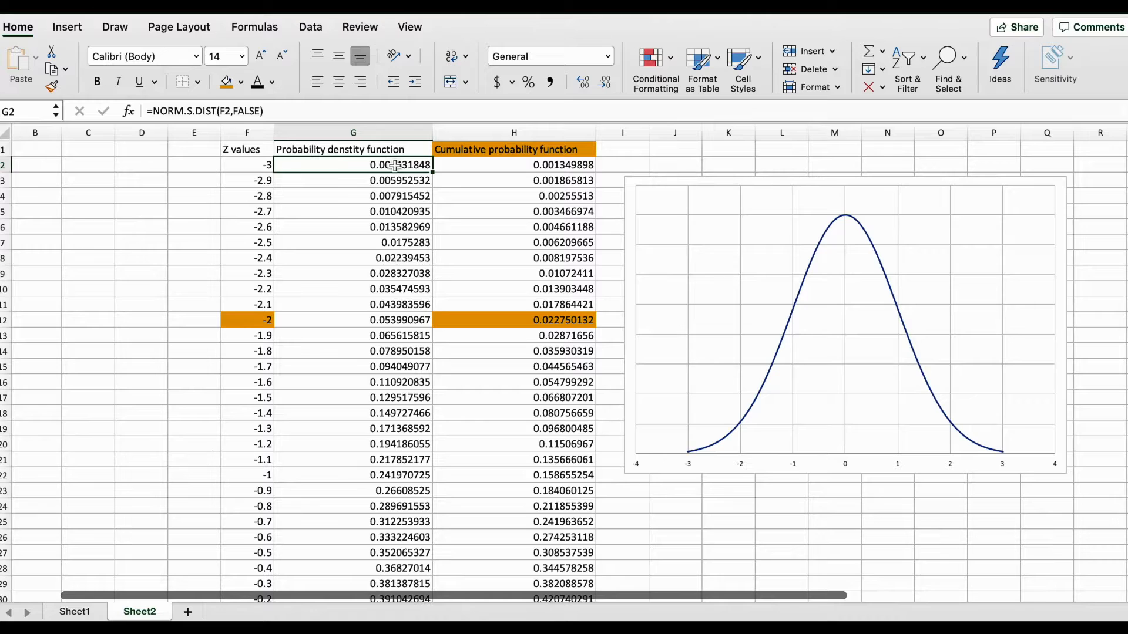
{"action": "key", "text": "super+shift+Down"}
{"action": "key", "text": "shift+Right"}
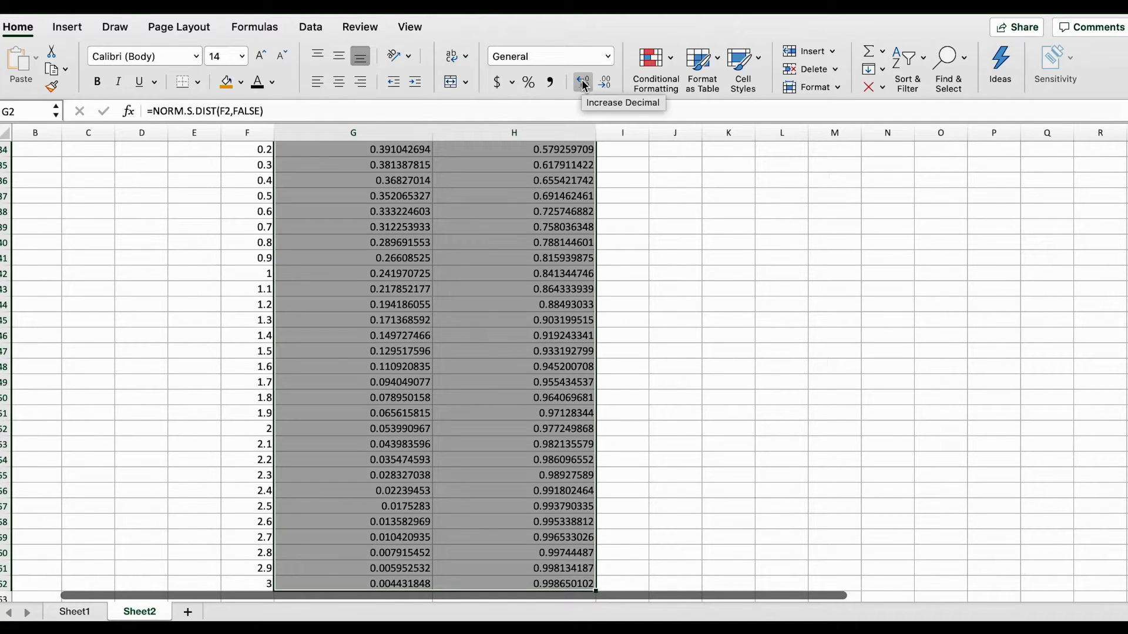
{"action": "left_click", "coordinate": [608, 86]}
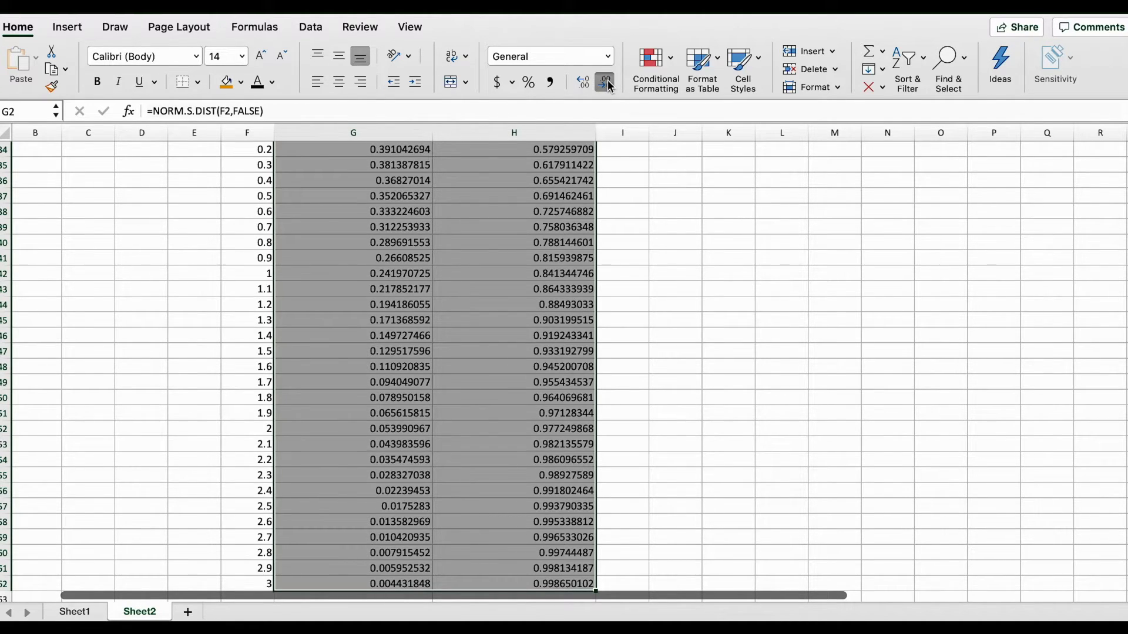
{"action": "left_click", "coordinate": [608, 87]}
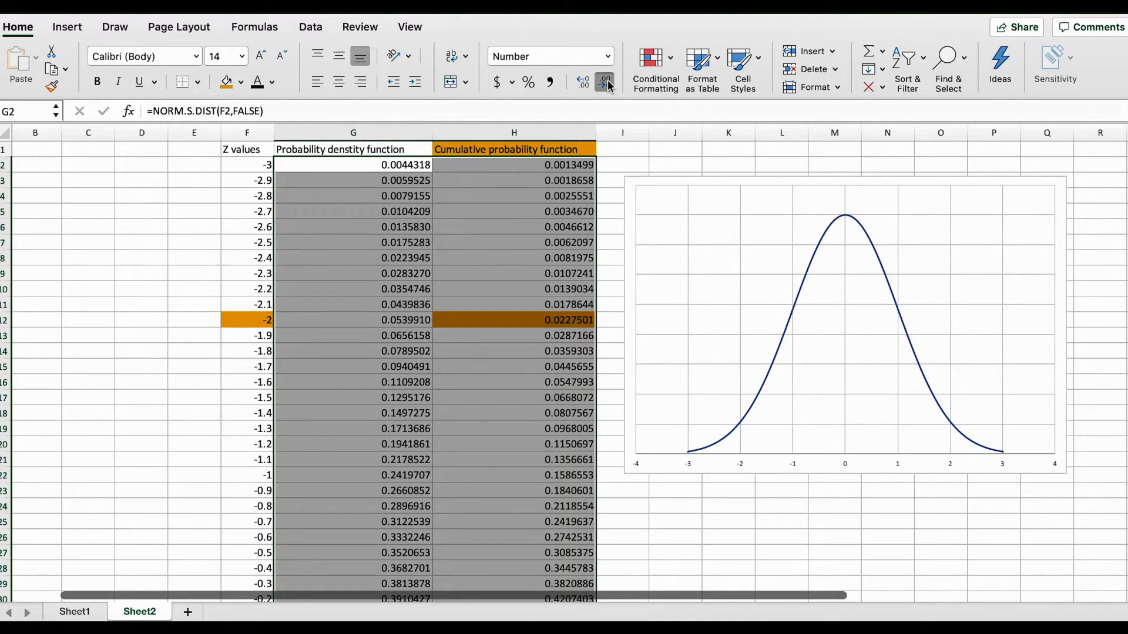
{"action": "left_click", "coordinate": [609, 86]}
{"action": "left_click", "coordinate": [609, 87]}
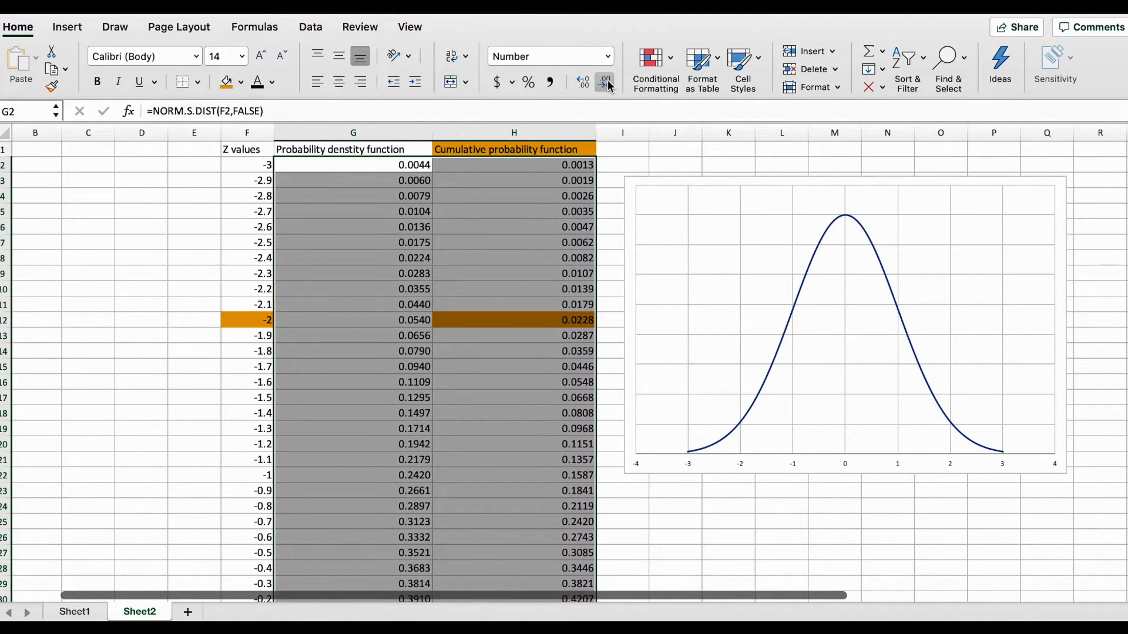
{"action": "left_click", "coordinate": [608, 86]}
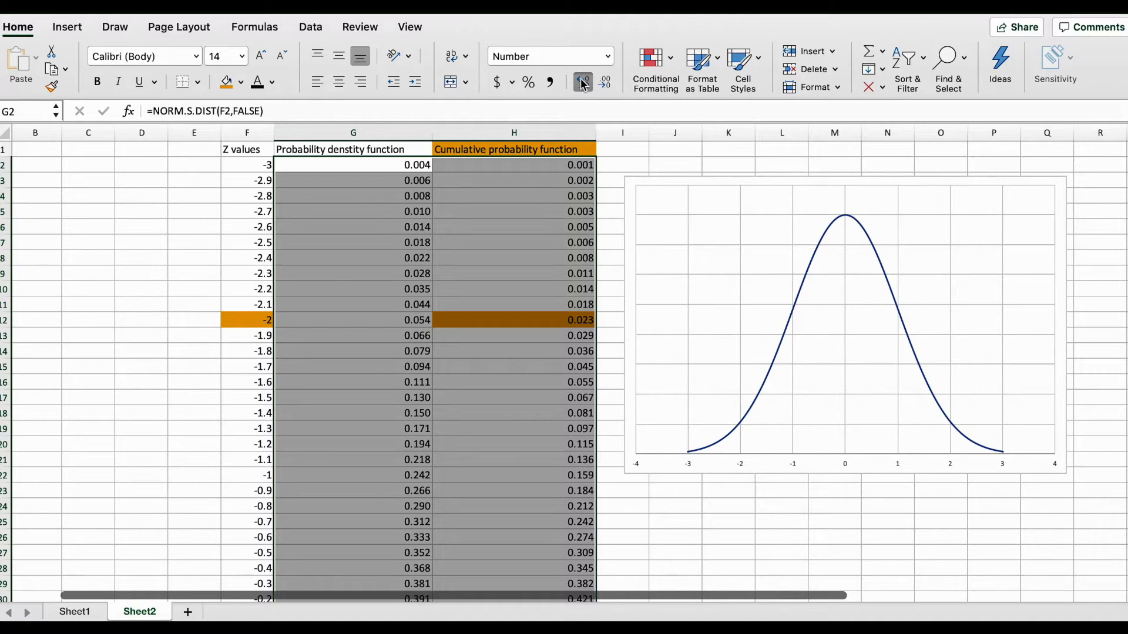
{"action": "left_click", "coordinate": [583, 84]}
{"action": "left_click", "coordinate": [666, 500]}
- Draw a vertical straight line about 1.83" tall on the bell curve chart, rising from the horizontal axis at -2
{"action": "mouse_move", "coordinate": [884, 275]}
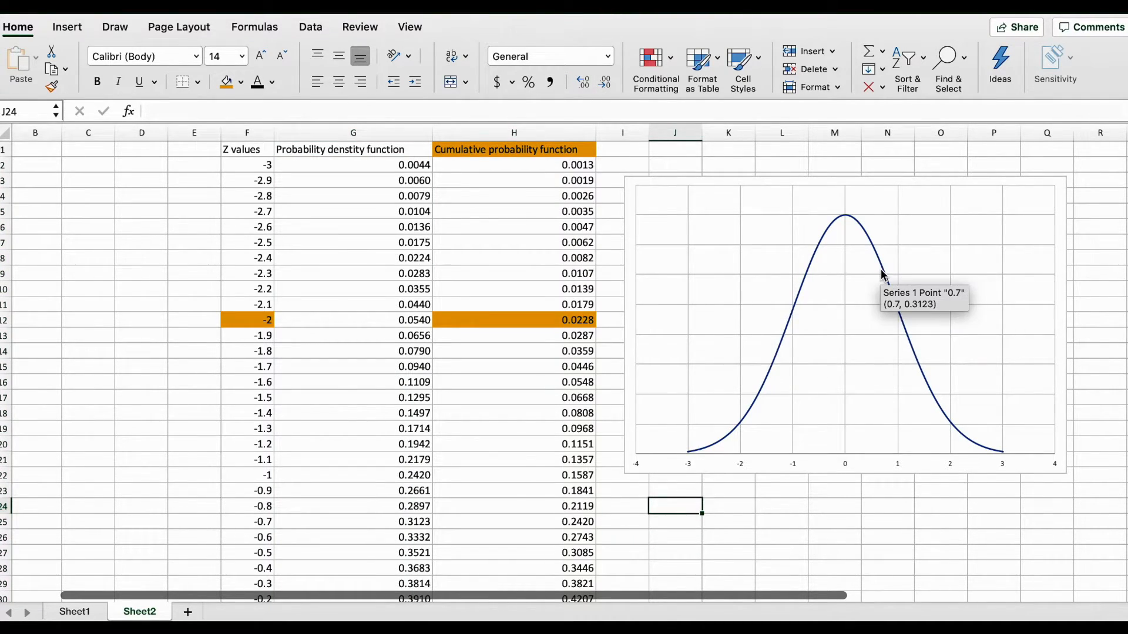
{"action": "left_click", "coordinate": [251, 318]}
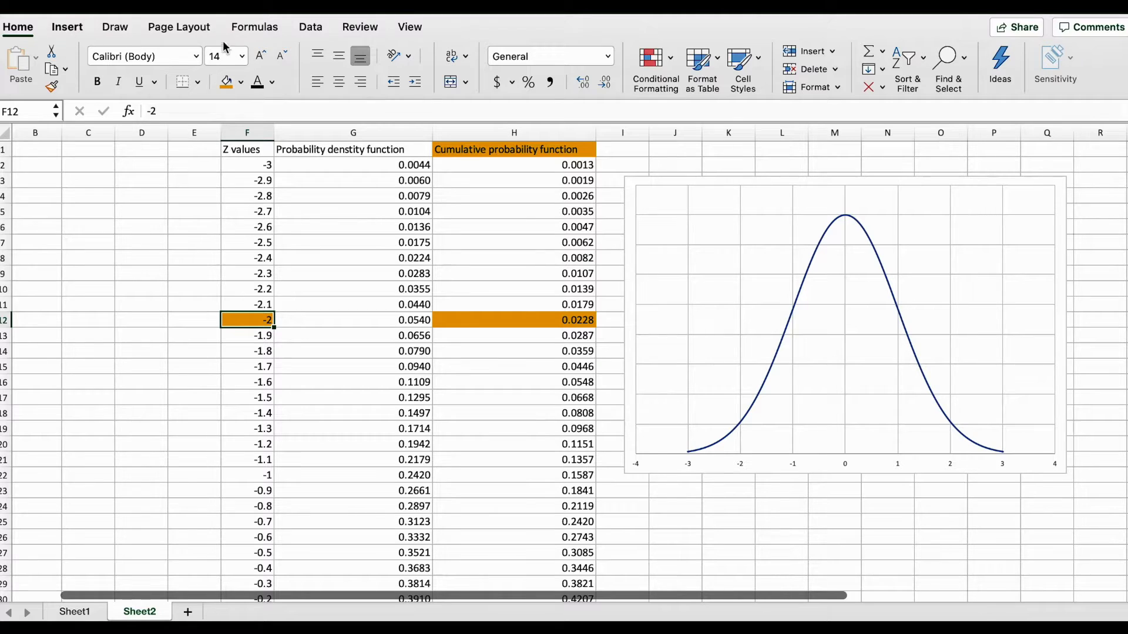
{"action": "left_click", "coordinate": [67, 27]}
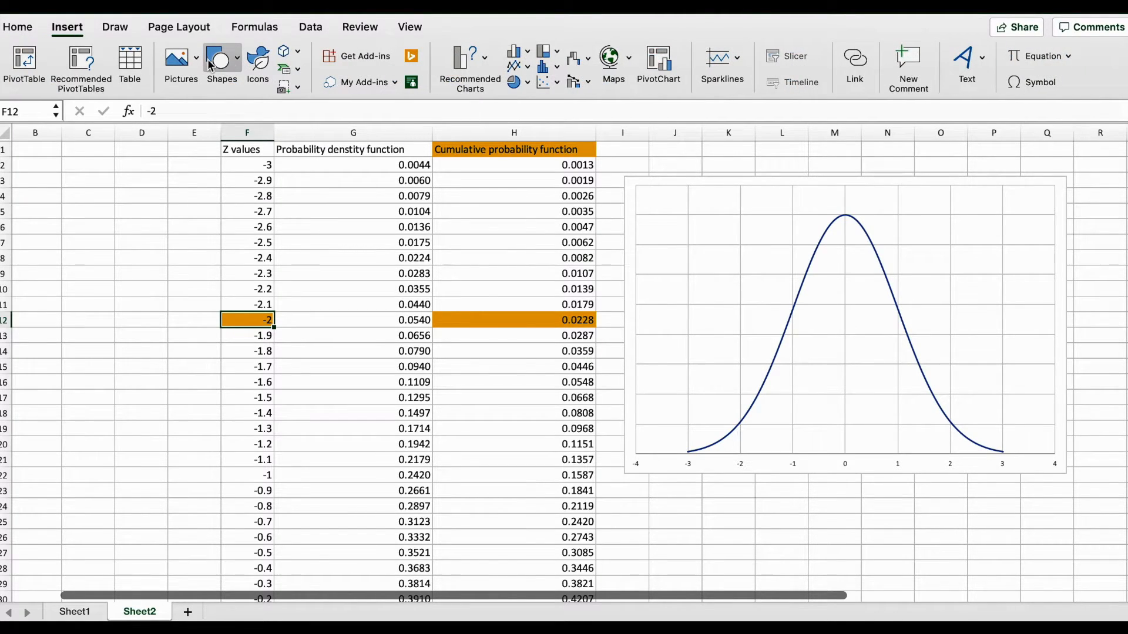
{"action": "left_click", "coordinate": [211, 62]}
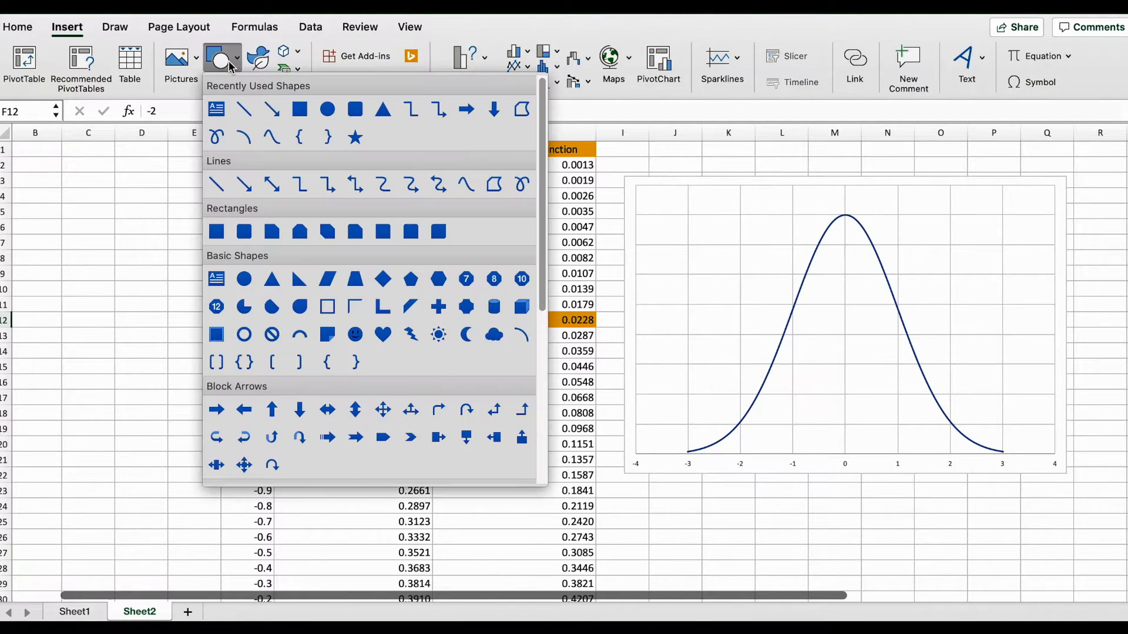
{"action": "left_click", "coordinate": [244, 110]}
{"action": "left_click_drag", "start_coordinate": [741, 454], "coordinate": [740, 349]}
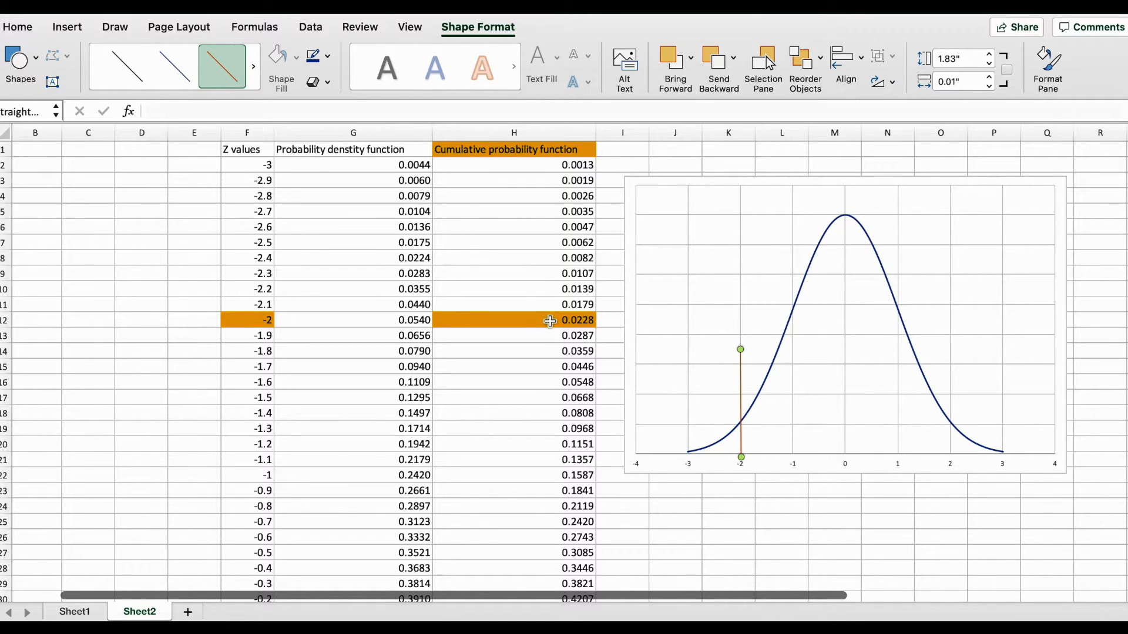
{"action": "left_click", "coordinate": [550, 320]}
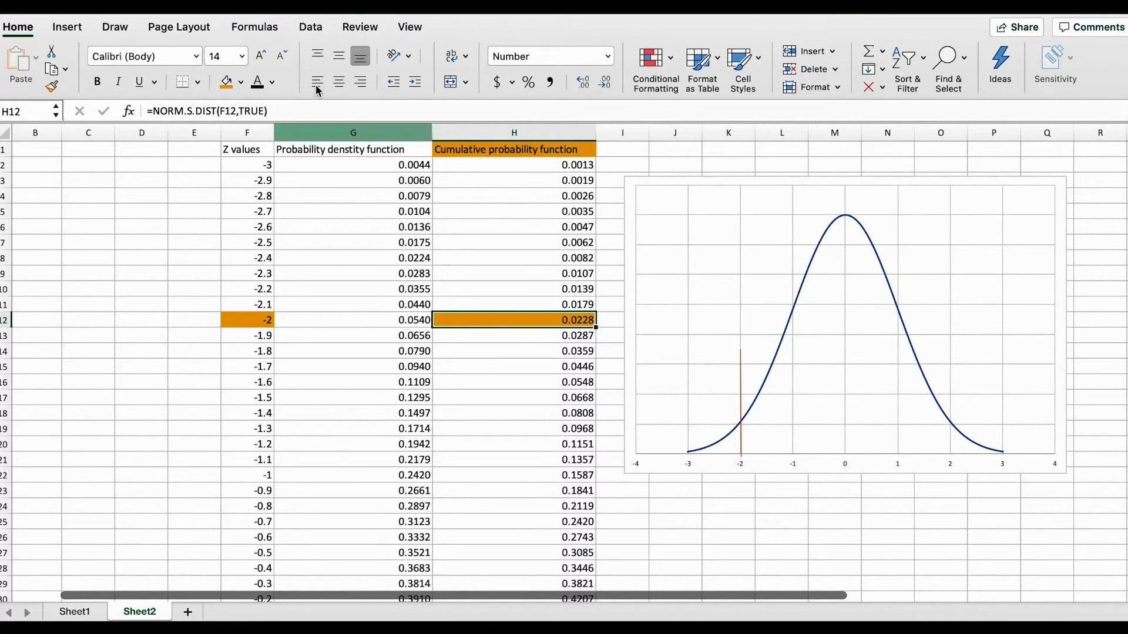
- Highlight the Z value -1 in F22 with an orange fill
{"action": "scroll", "coordinate": [250, 444], "scroll_direction": "down", "scroll_amount": 5}
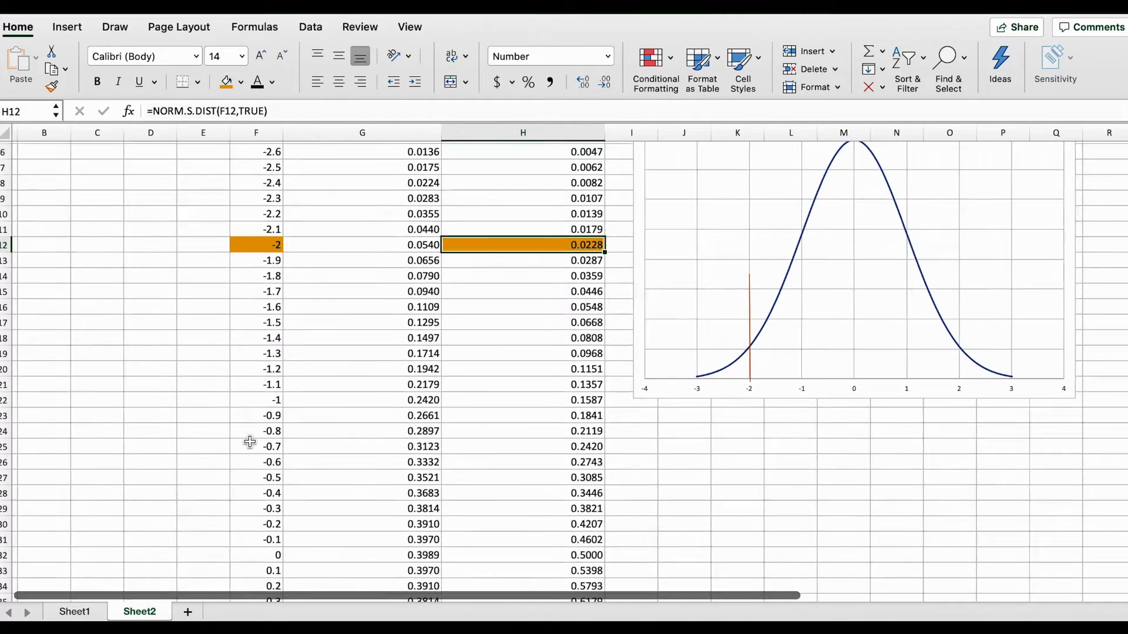
{"action": "left_click", "coordinate": [260, 399]}
{"action": "left_click", "coordinate": [227, 81]}
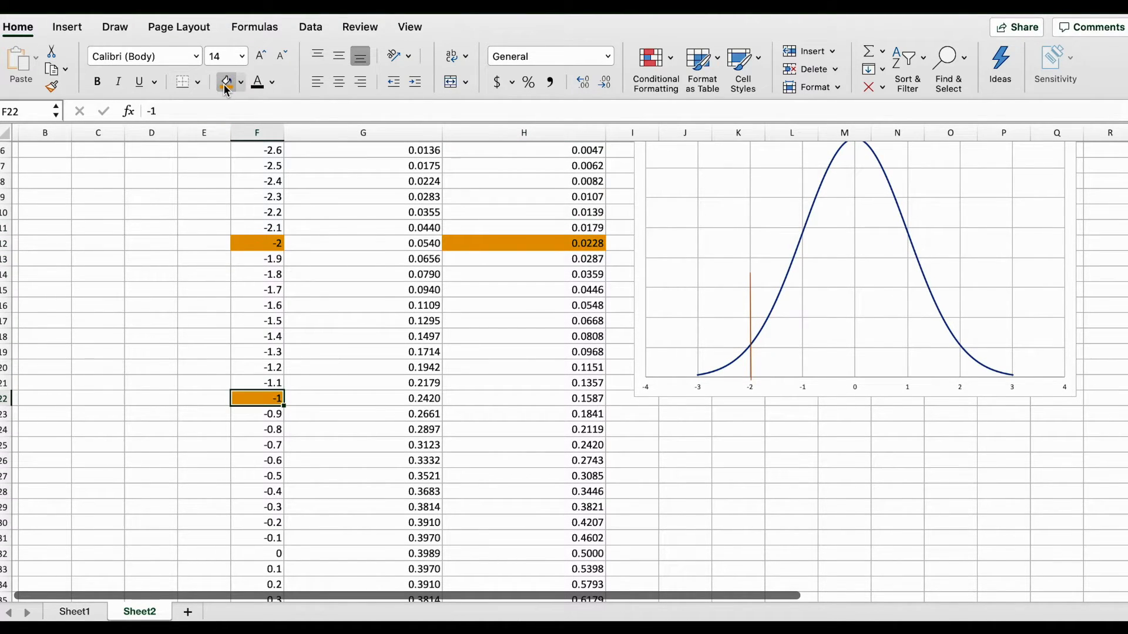
- Highlight the cumulative probability for Z value -1 in H22 with the same orange fill
{"action": "left_click", "coordinate": [592, 398]}
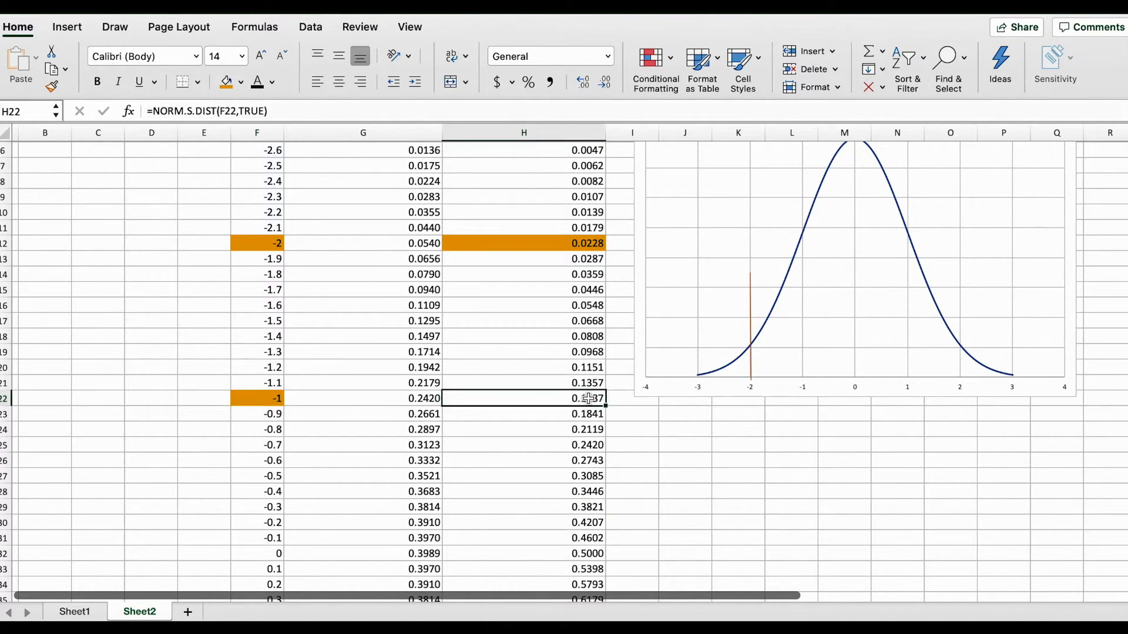
{"action": "left_click", "coordinate": [226, 82]}
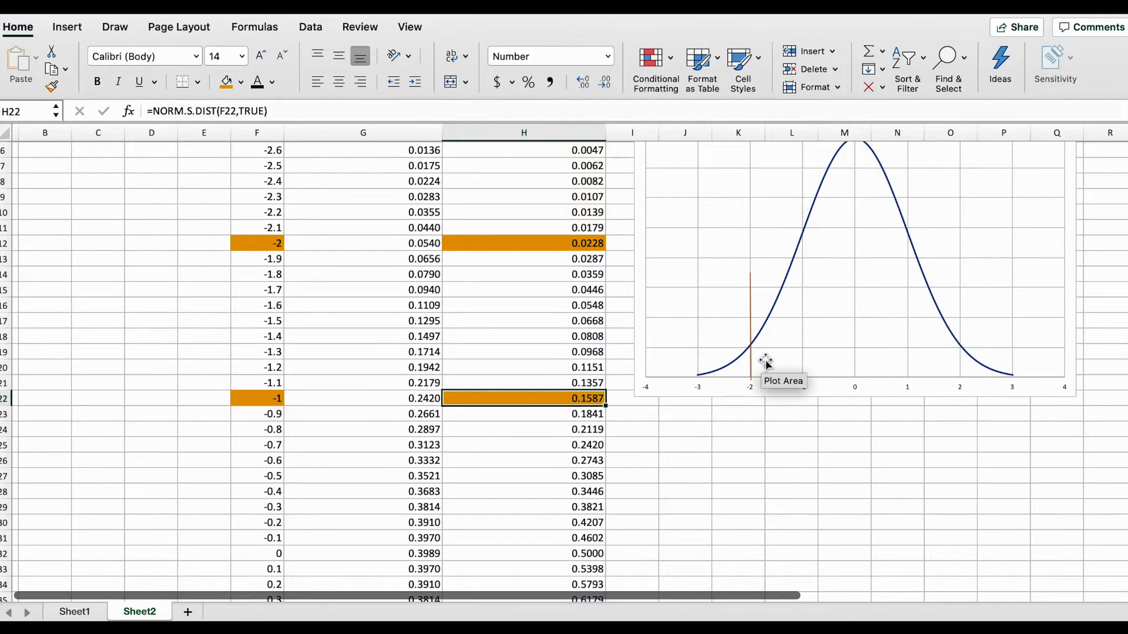
- Reposition the bell curve chart with its -2 marker line further from the table, and add a vertical line about 2.88" tall at -1
{"action": "left_click", "coordinate": [819, 382]}
{"action": "left_click_drag", "start_coordinate": [821, 476], "coordinate": [817, 485]}
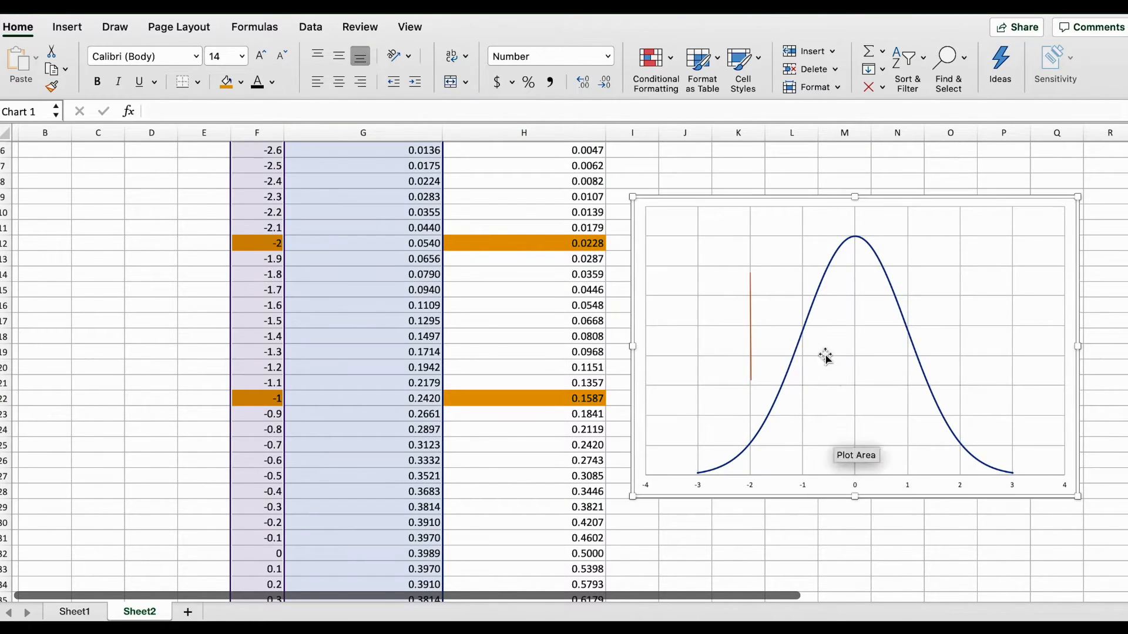
{"action": "left_click", "coordinate": [752, 334]}
{"action": "left_click_drag", "start_coordinate": [751, 329], "coordinate": [753, 430]}
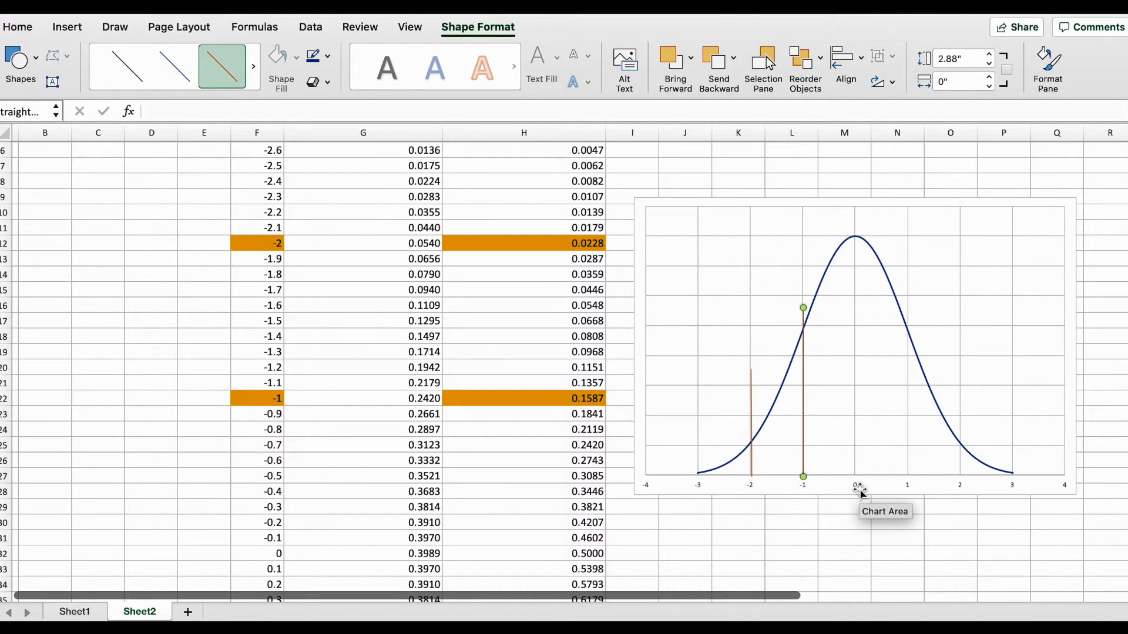
{"action": "key", "text": "Escape"}
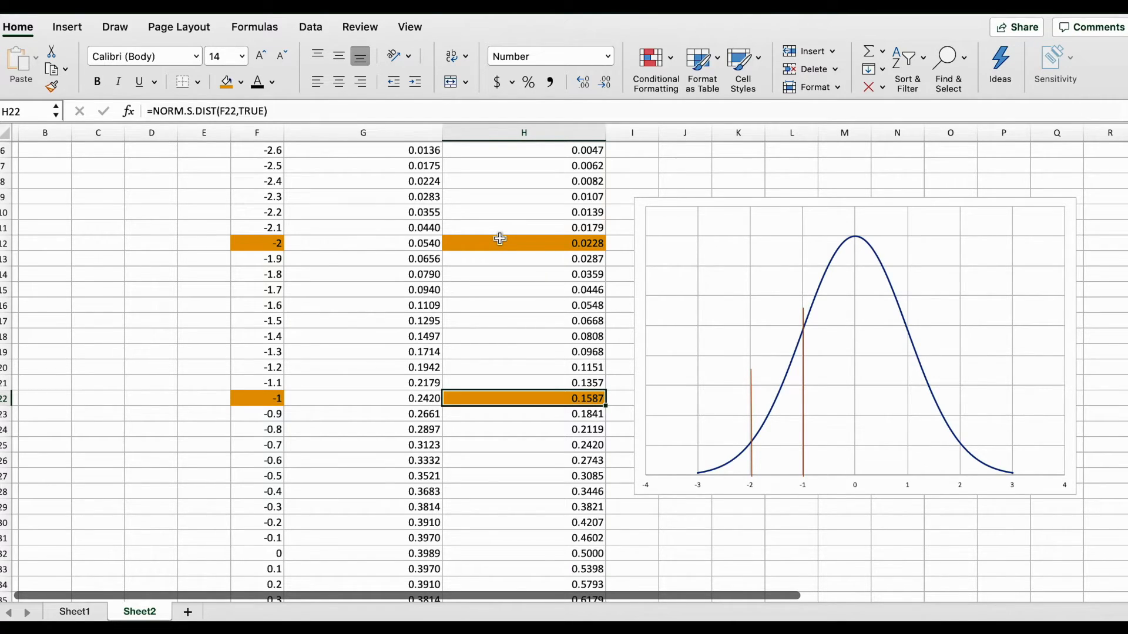
{"action": "left_click_drag", "start_coordinate": [750, 387], "coordinate": [893, 364]}
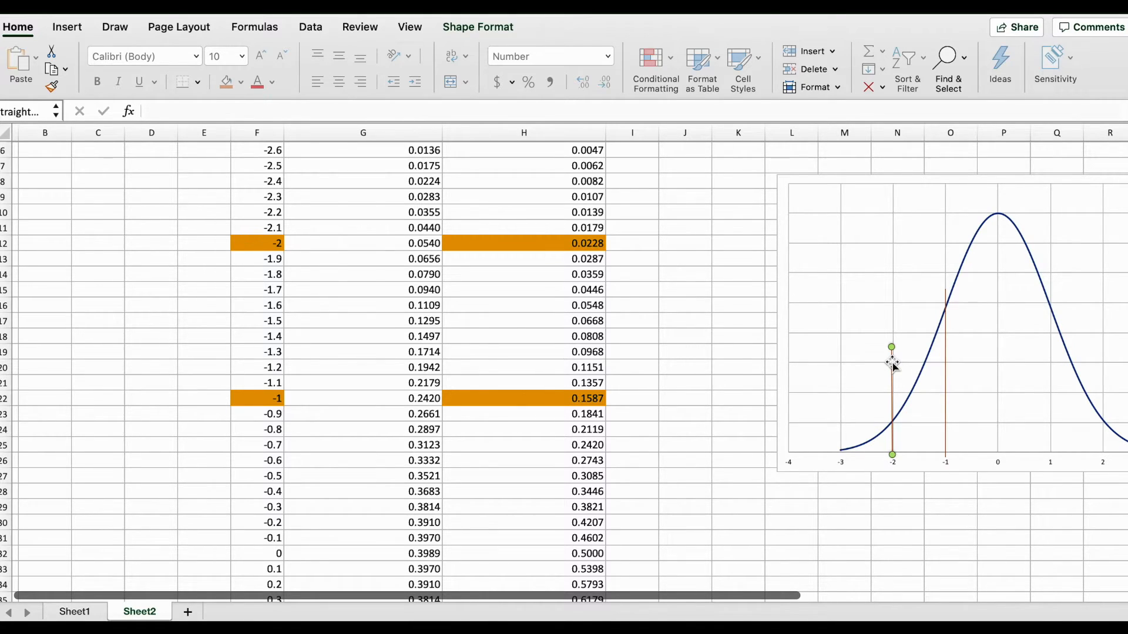
- Calculate the upper-tail probability for Z value -1 in I22 with =1-H22 and highlight the cell orange
{"action": "left_click", "coordinate": [654, 400]}
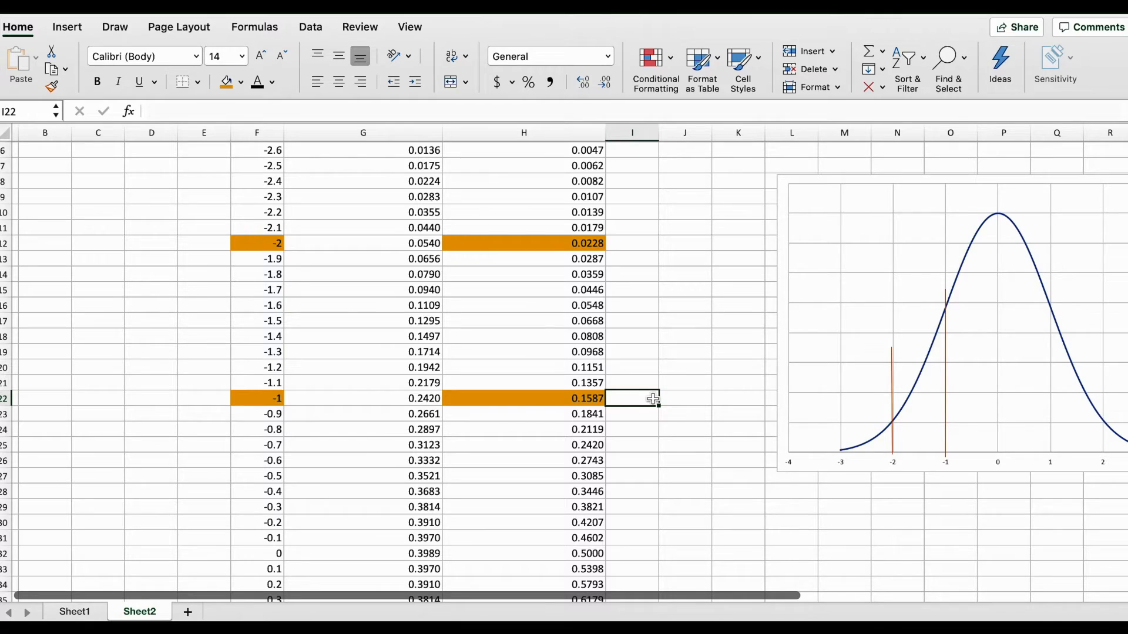
{"action": "type", "text": "="}
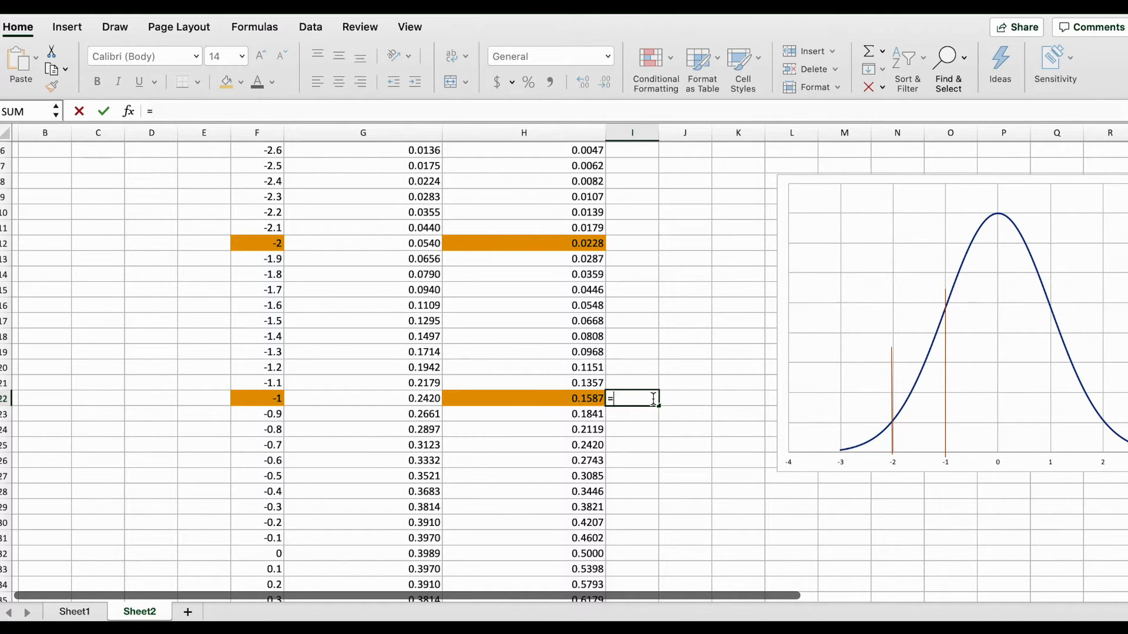
{"action": "type", "text": "1-"}
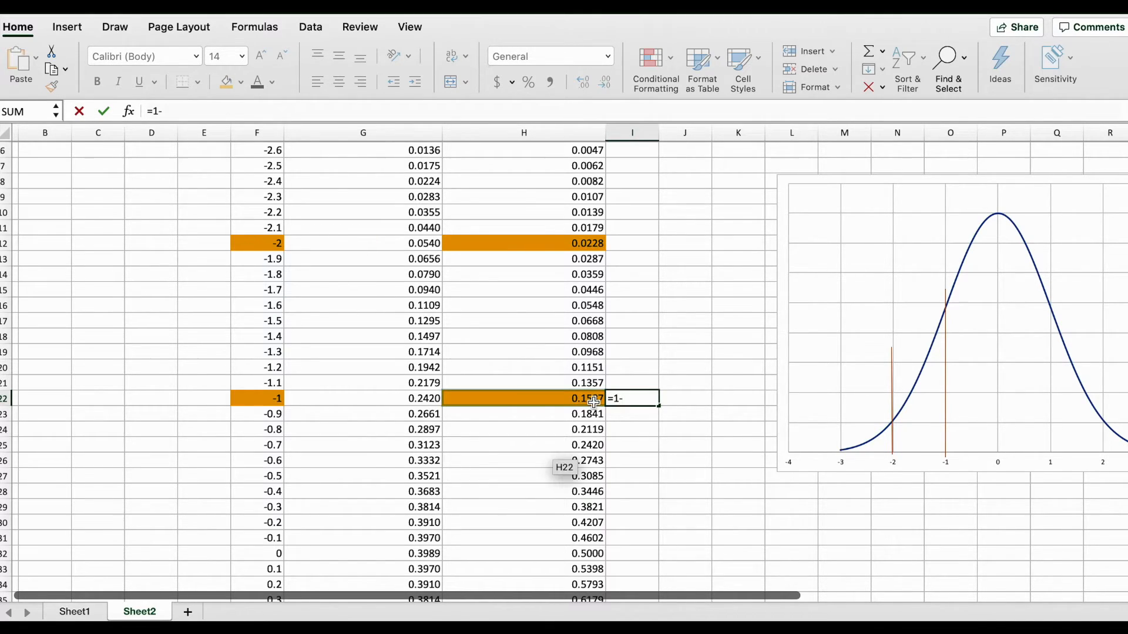
{"action": "left_click", "coordinate": [595, 404]}
{"action": "key", "text": "Return"}
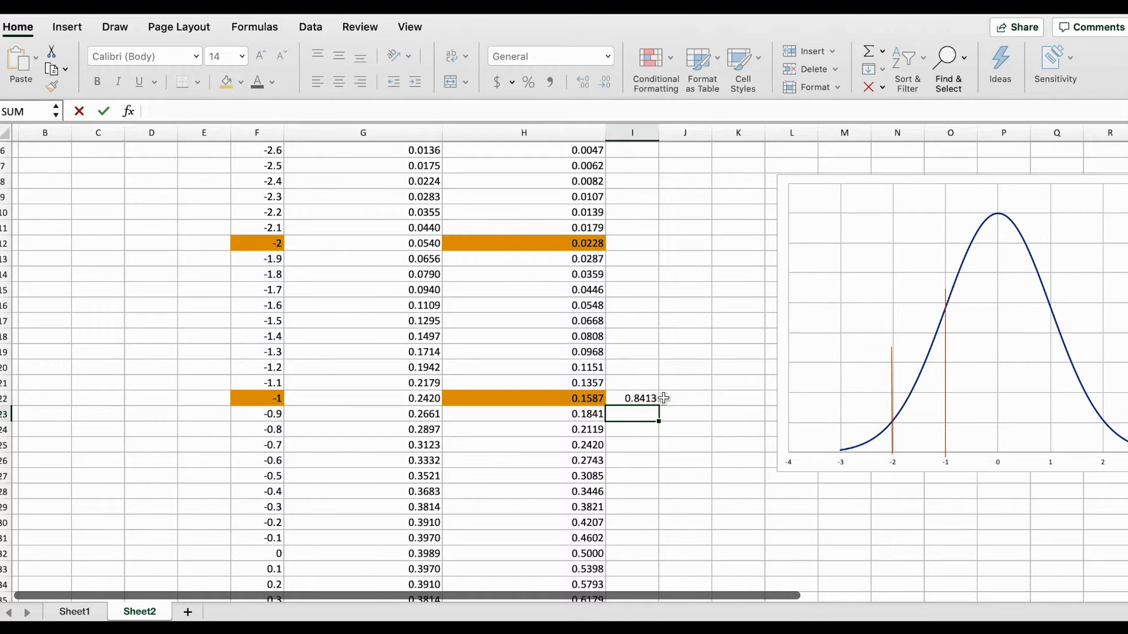
{"action": "left_click", "coordinate": [646, 400]}
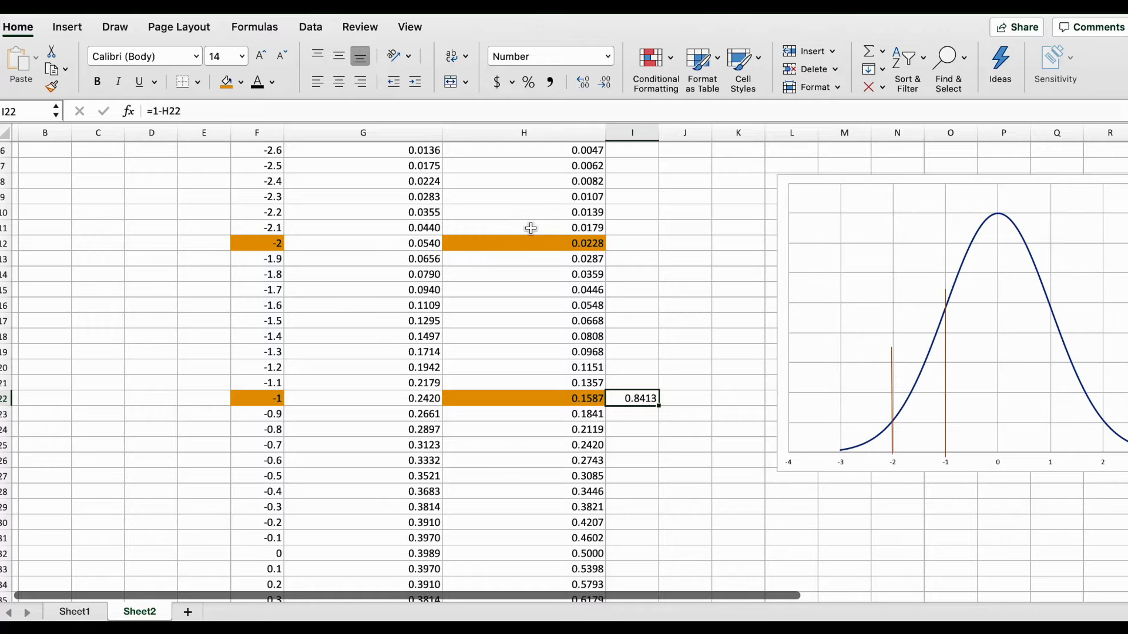
{"action": "left_click", "coordinate": [224, 84]}
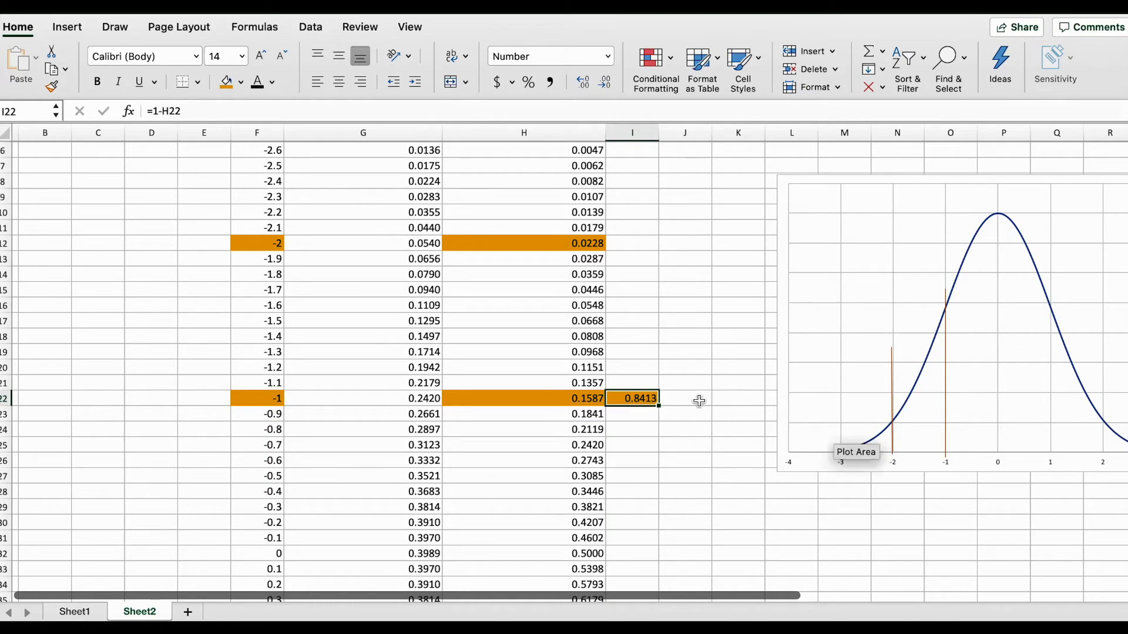
- Add the two tail probabilities in J22 with =I22+H22 as a check, and clear the cell
{"action": "left_click", "coordinate": [683, 400]}
{"action": "type", "text": "="}
{"action": "left_click", "coordinate": [633, 399]}
{"action": "type", "text": "+"}
{"action": "left_click", "coordinate": [594, 398]}
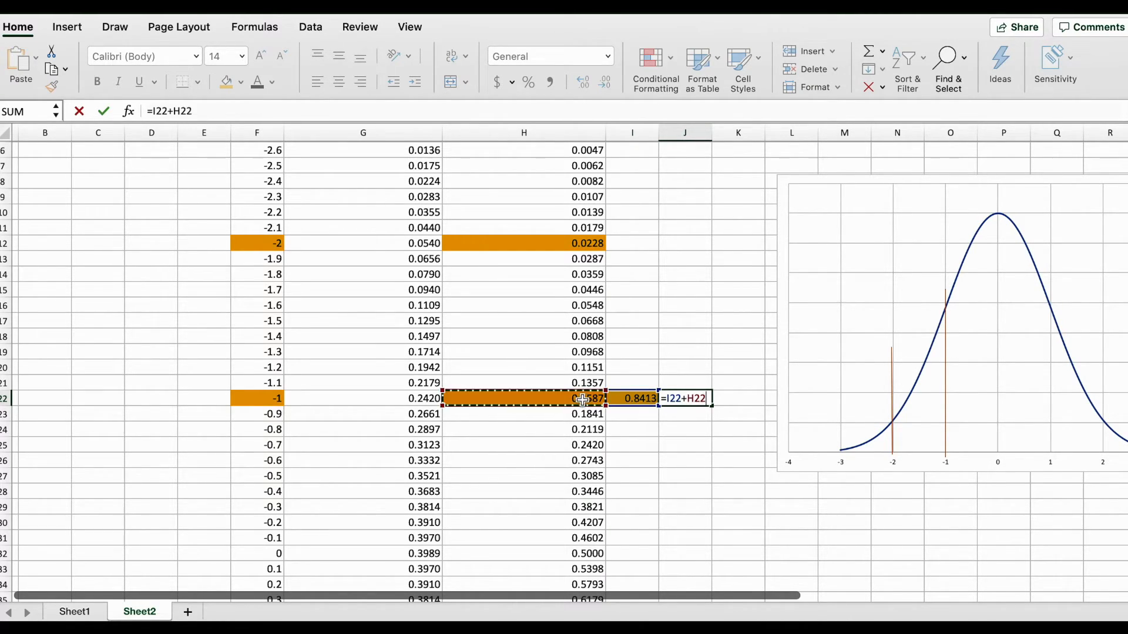
{"action": "key", "text": "Return"}
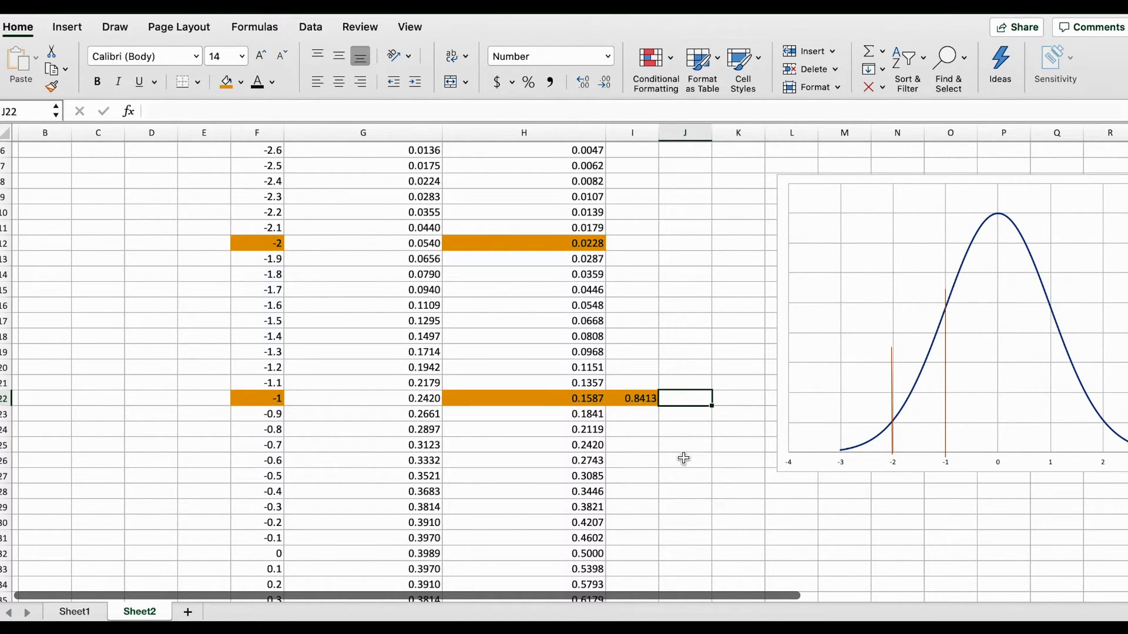
- Calculate the upper-tail probability for Z value -2 in I12 with =1-H12 and highlight the cell orange
{"action": "left_click", "coordinate": [587, 401]}
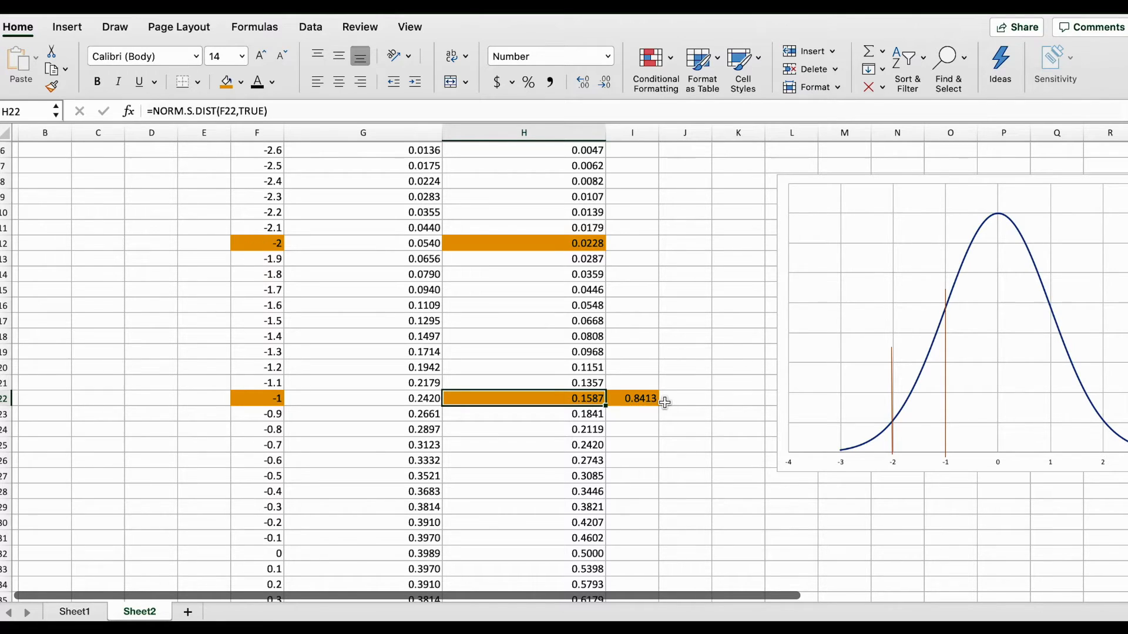
{"action": "left_click", "coordinate": [631, 401]}
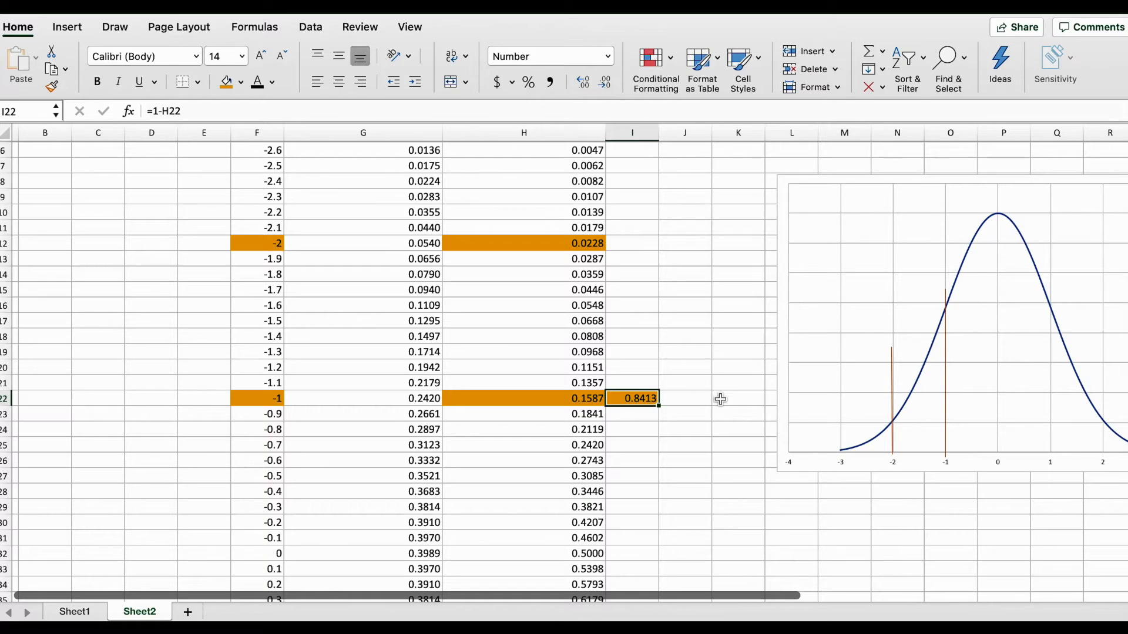
{"action": "scroll", "coordinate": [718, 329], "scroll_direction": "up", "scroll_amount": 2}
{"action": "left_click", "coordinate": [627, 275]}
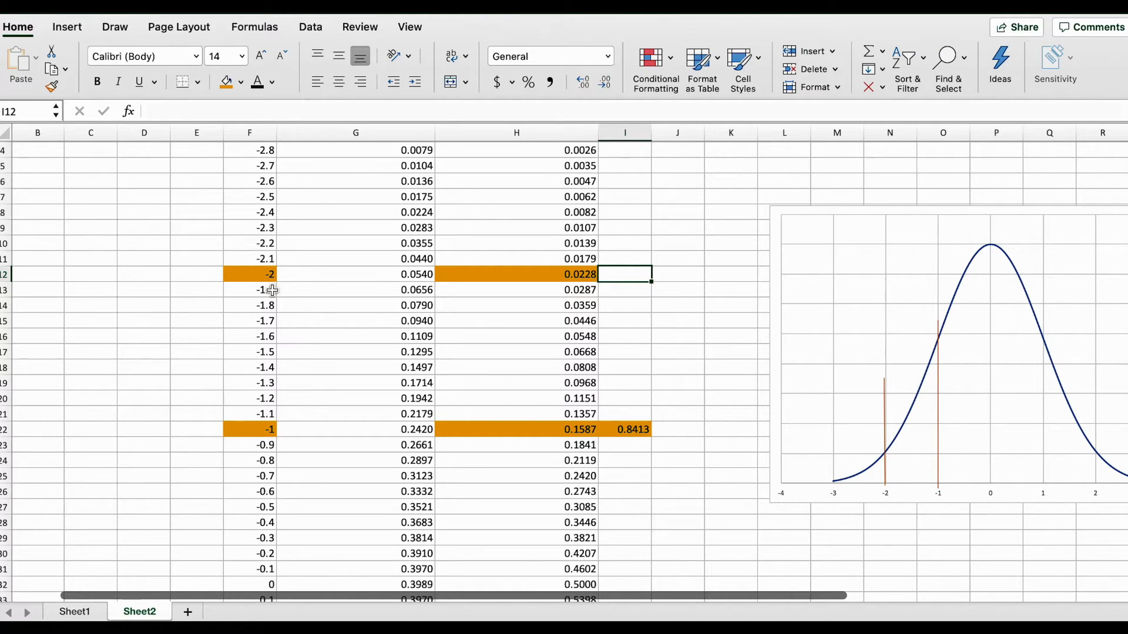
{"action": "left_click", "coordinate": [487, 274]}
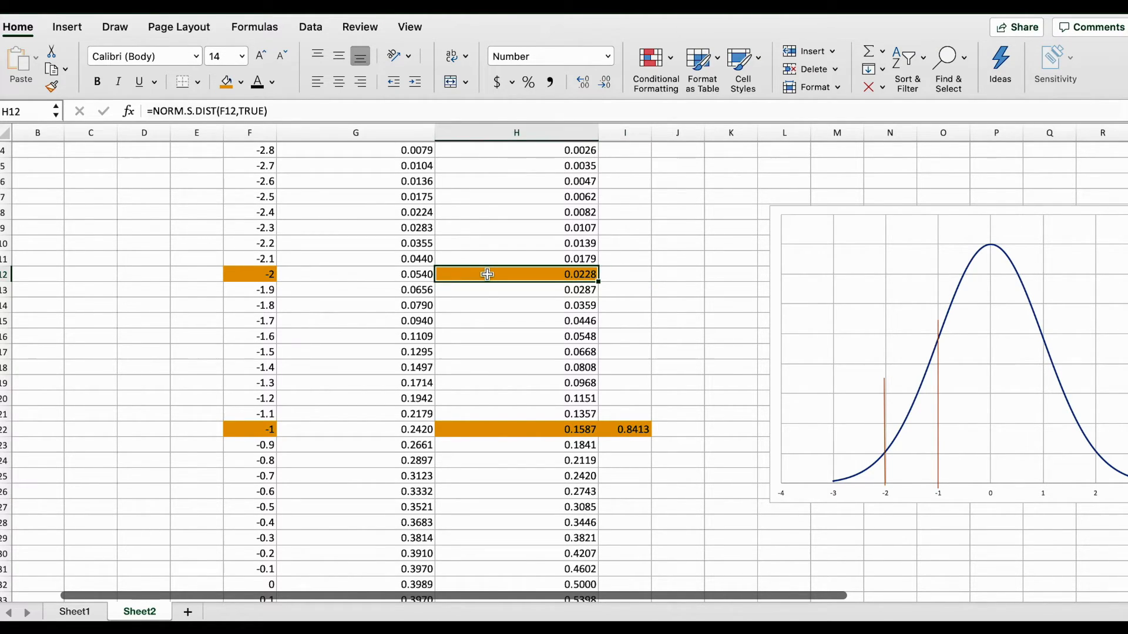
{"action": "left_click", "coordinate": [640, 272]}
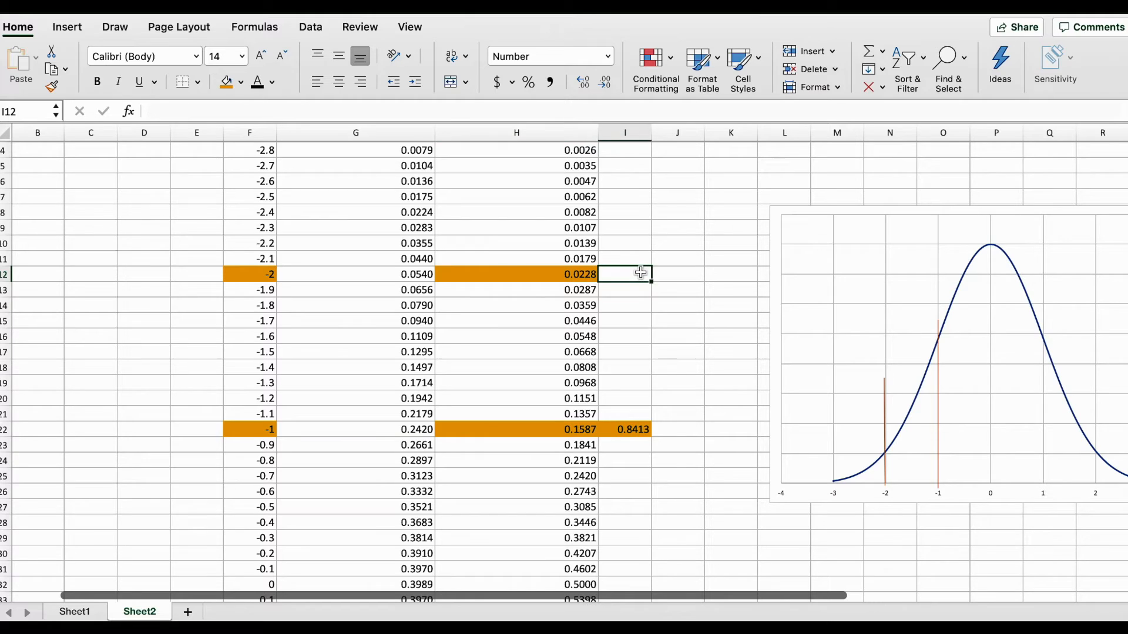
{"action": "type", "text": "="}
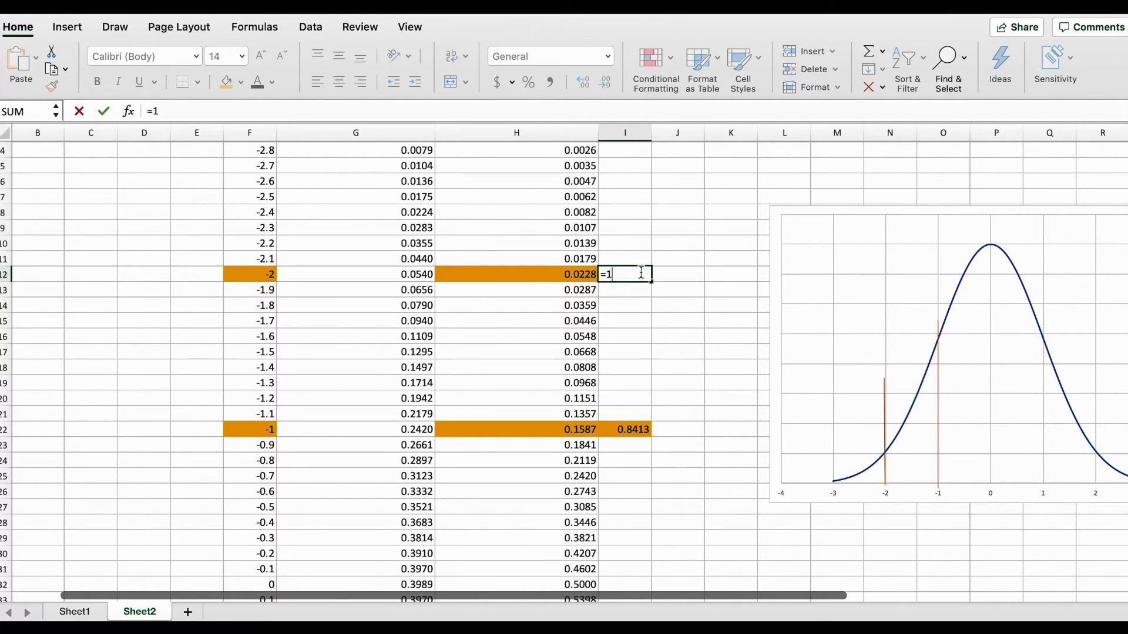
{"action": "type", "text": "1-"}
{"action": "left_click", "coordinate": [582, 275]}
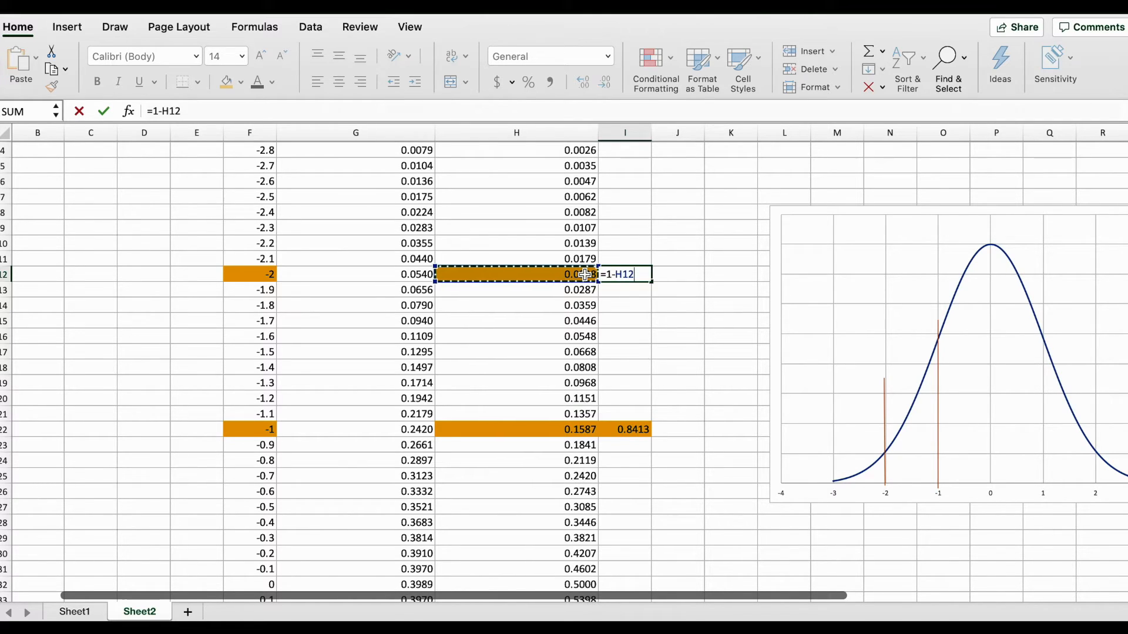
{"action": "key", "text": "Return"}
{"action": "left_click", "coordinate": [639, 271]}
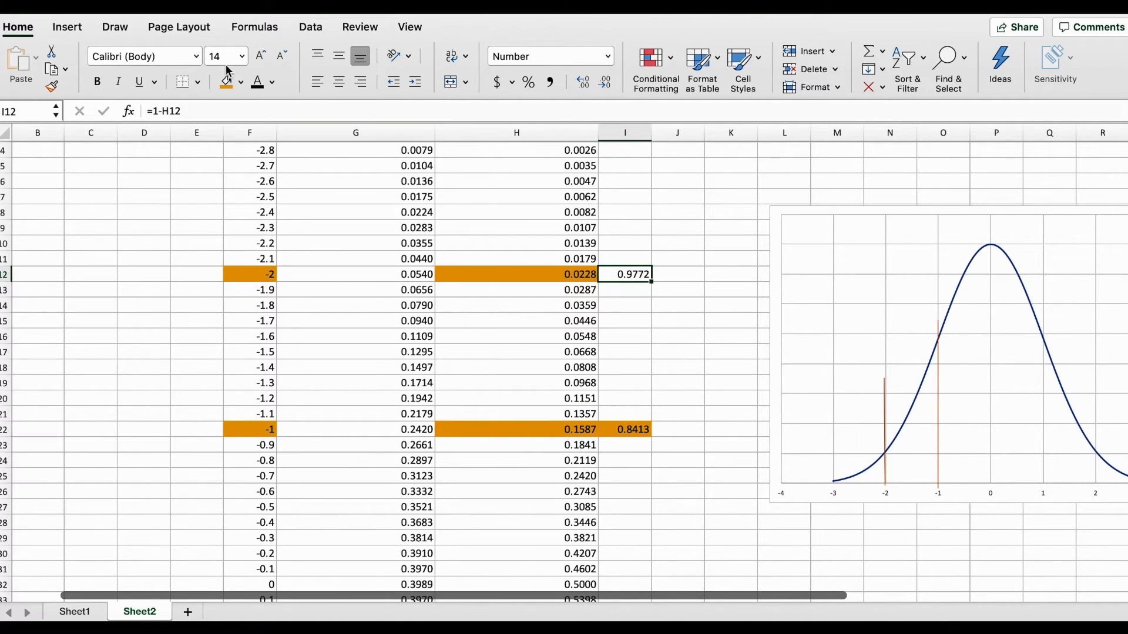
{"action": "left_click", "coordinate": [226, 82]}
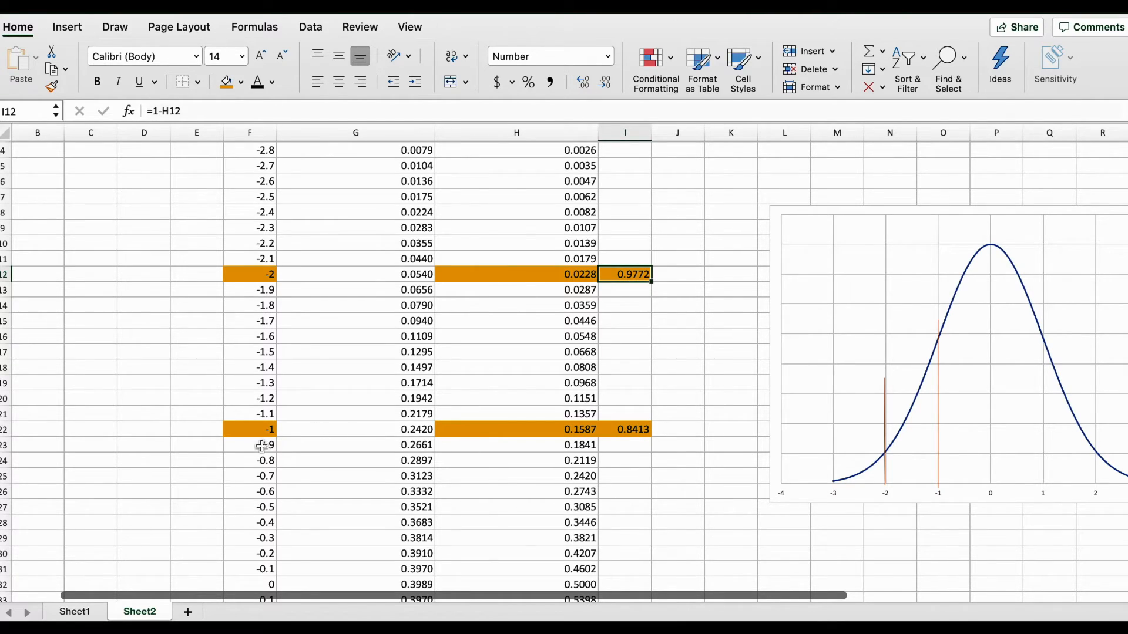
- Subtract the cumulative probability for Z value -1 from the one for -2 in J17 with =H12-H22
{"action": "left_click", "coordinate": [259, 432]}
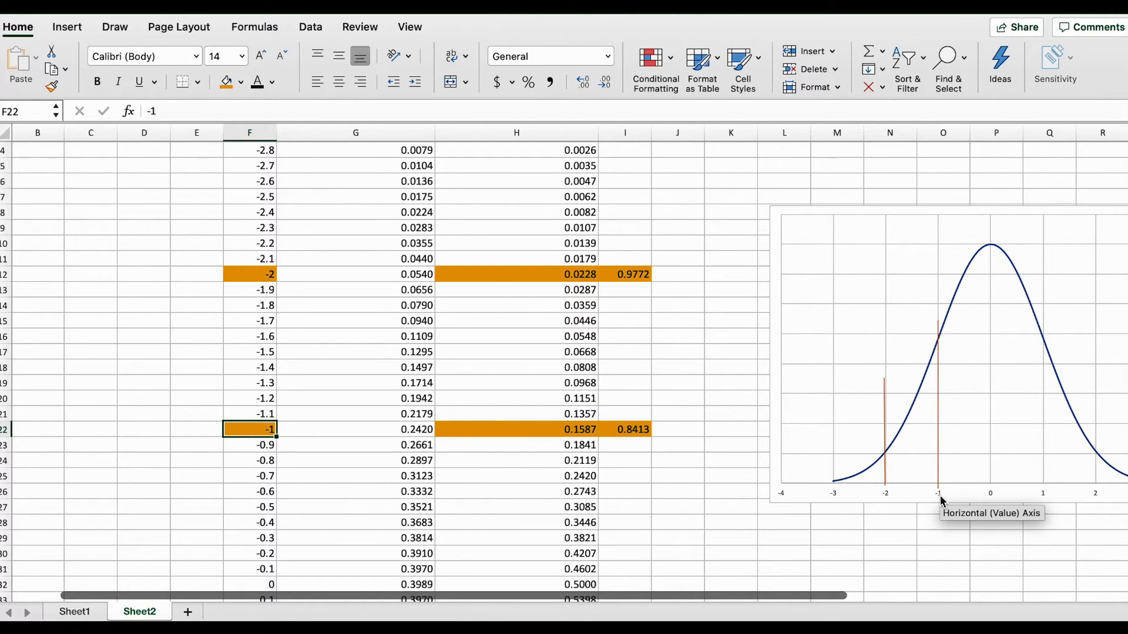
{"action": "left_click", "coordinate": [564, 429]}
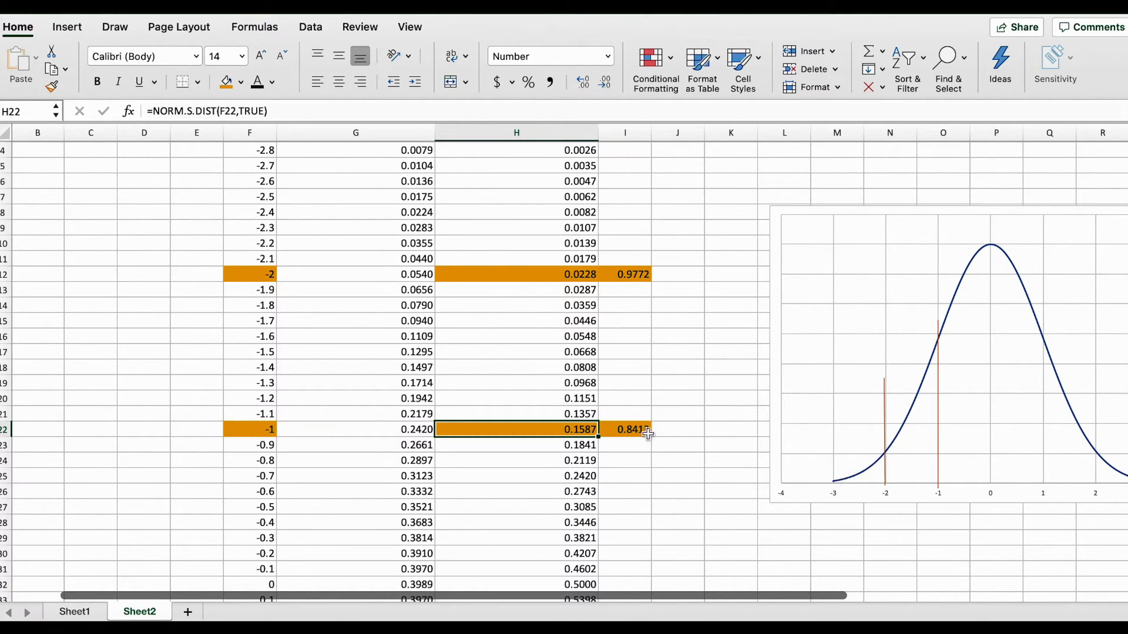
{"action": "left_click", "coordinate": [621, 433]}
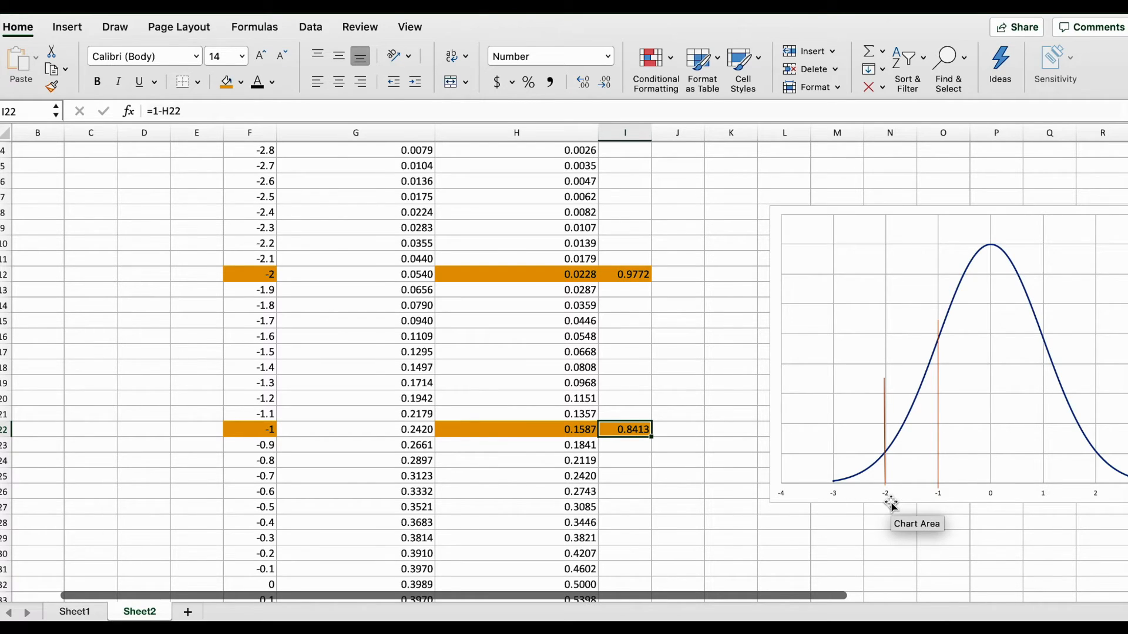
{"action": "left_click", "coordinate": [677, 351]}
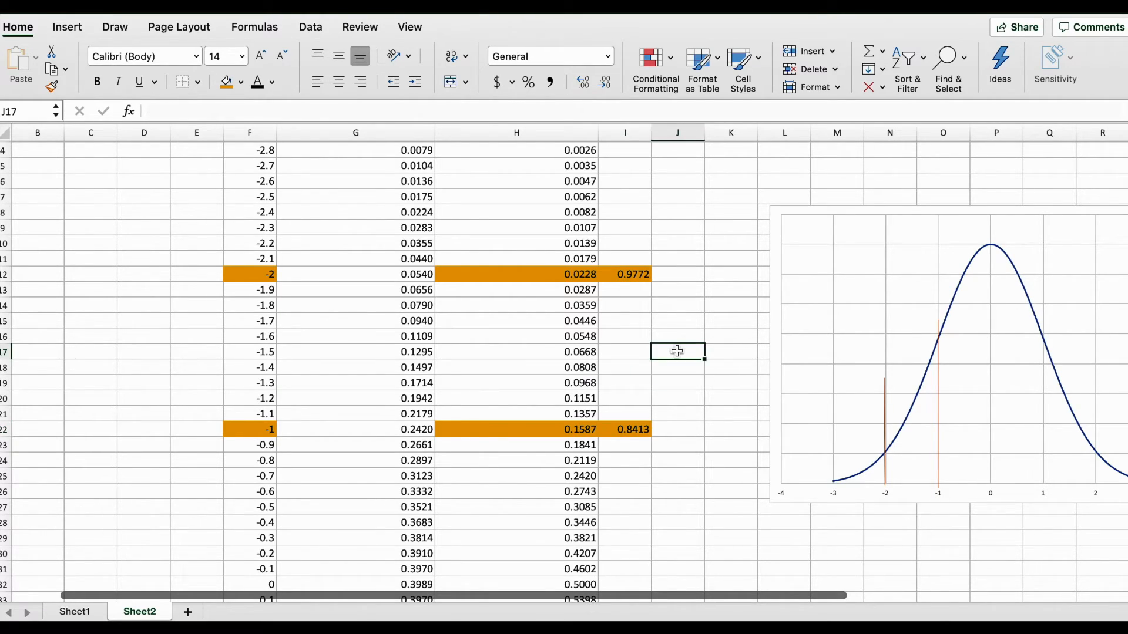
{"action": "type", "text": "="}
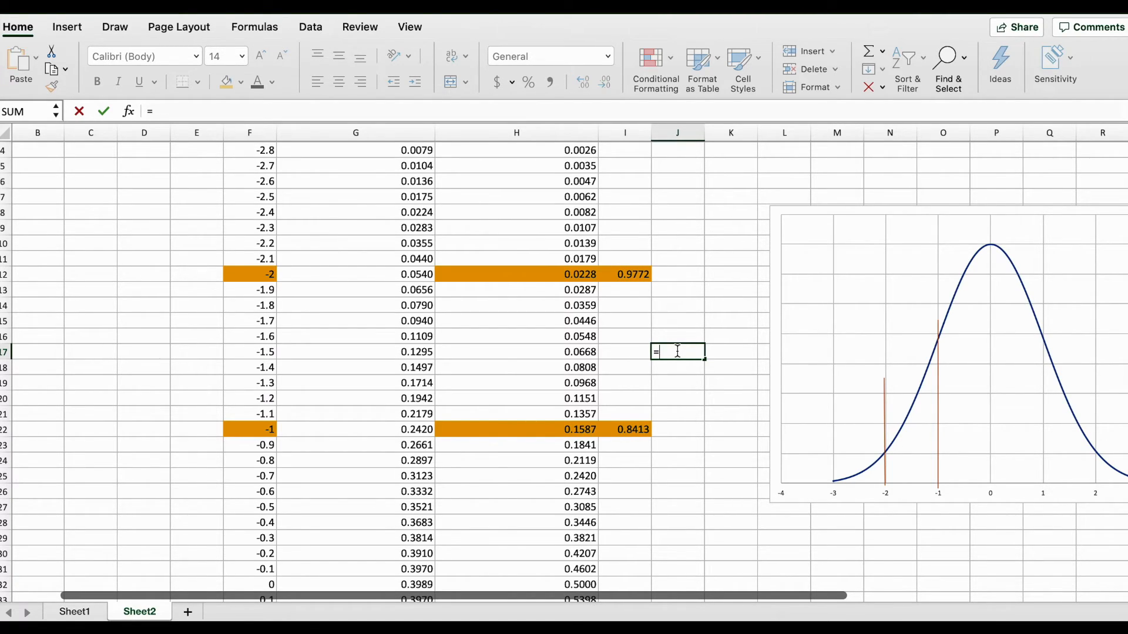
{"action": "left_click", "coordinate": [581, 274]}
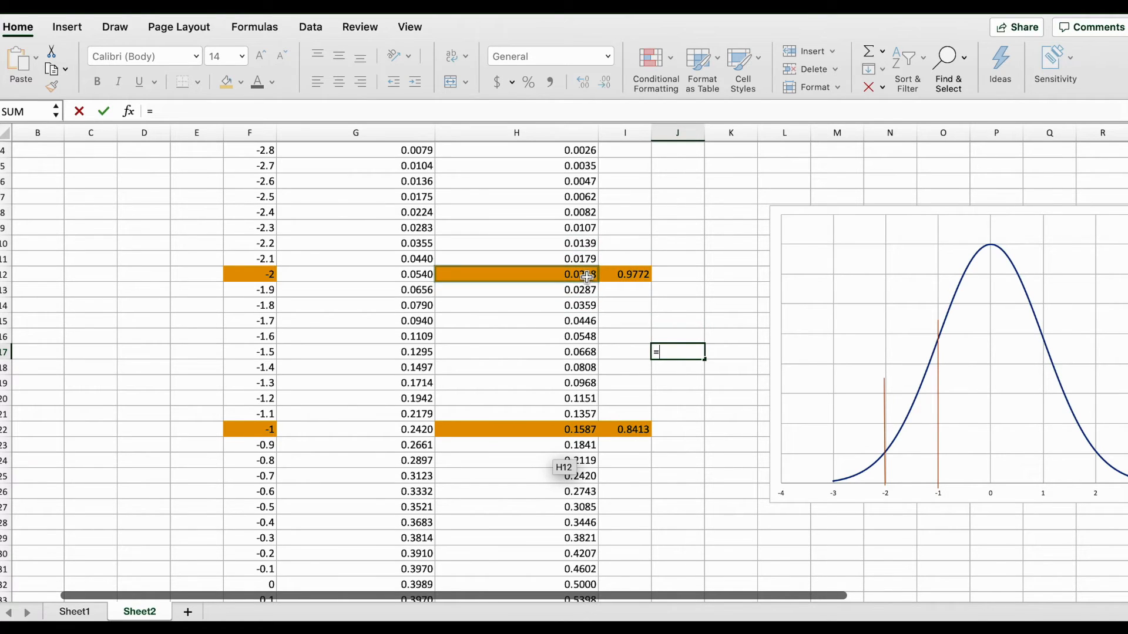
{"action": "type", "text": "-"}
{"action": "left_click", "coordinate": [563, 432]}
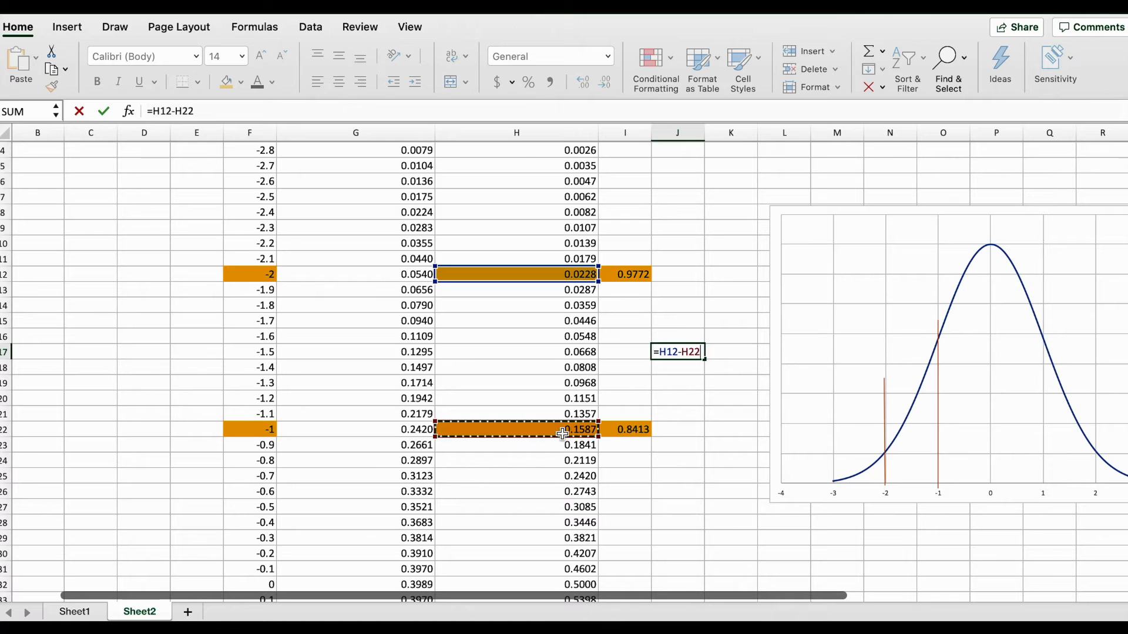
{"action": "key", "text": "Return"}
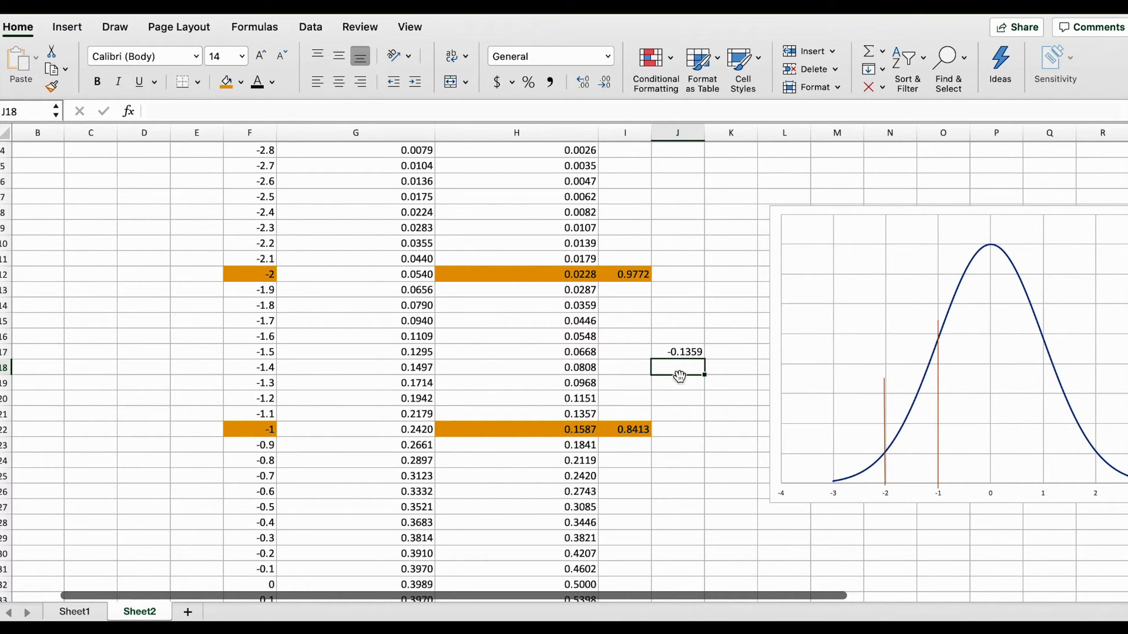
- Calculate the difference between the cumulative probabilities in J16 with =NORM.S.DIST(F12,TRUE)-NORM.S.DIST(F22,TRUE), and highlight J17 orange
{"action": "left_click", "coordinate": [671, 335]}
{"action": "type", "text": "="}
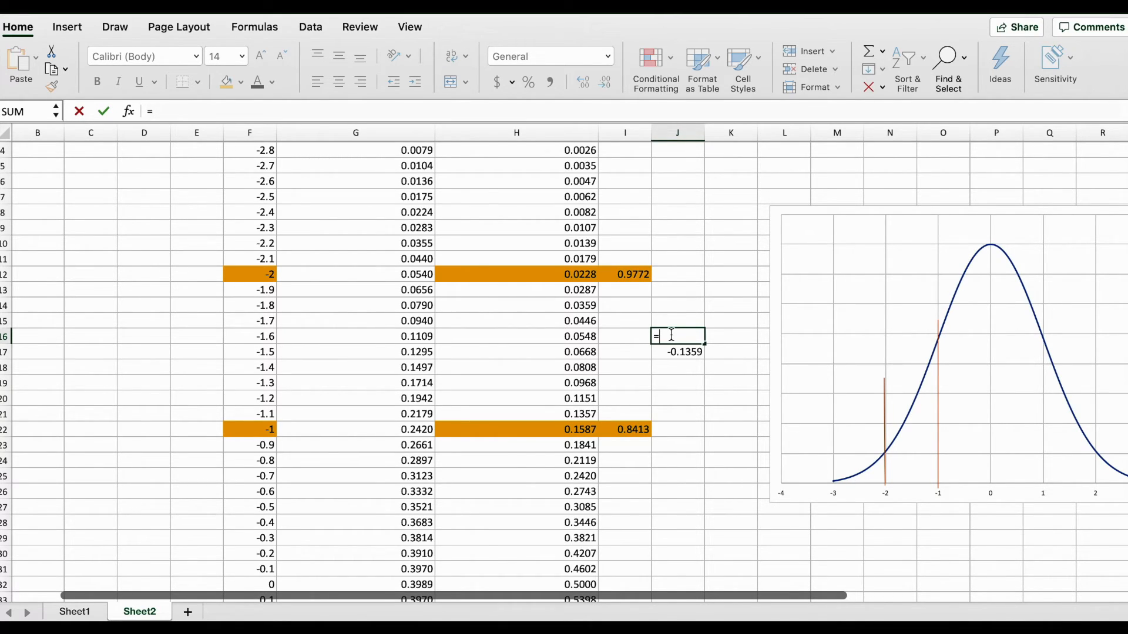
{"action": "type", "text": "norm"}
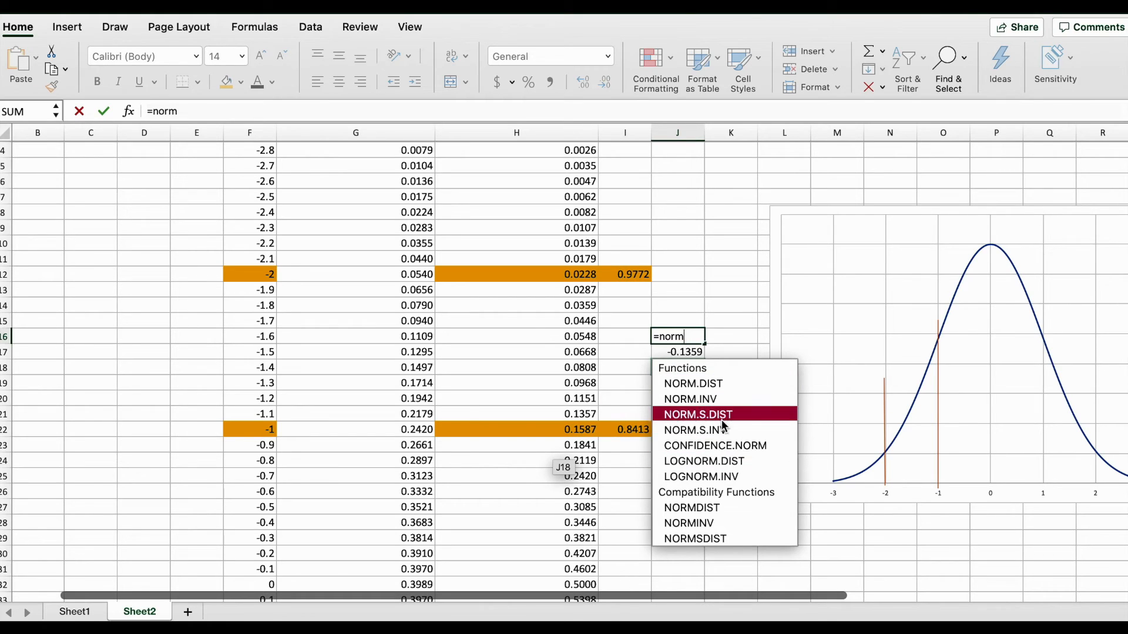
{"action": "double_click", "coordinate": [721, 416]}
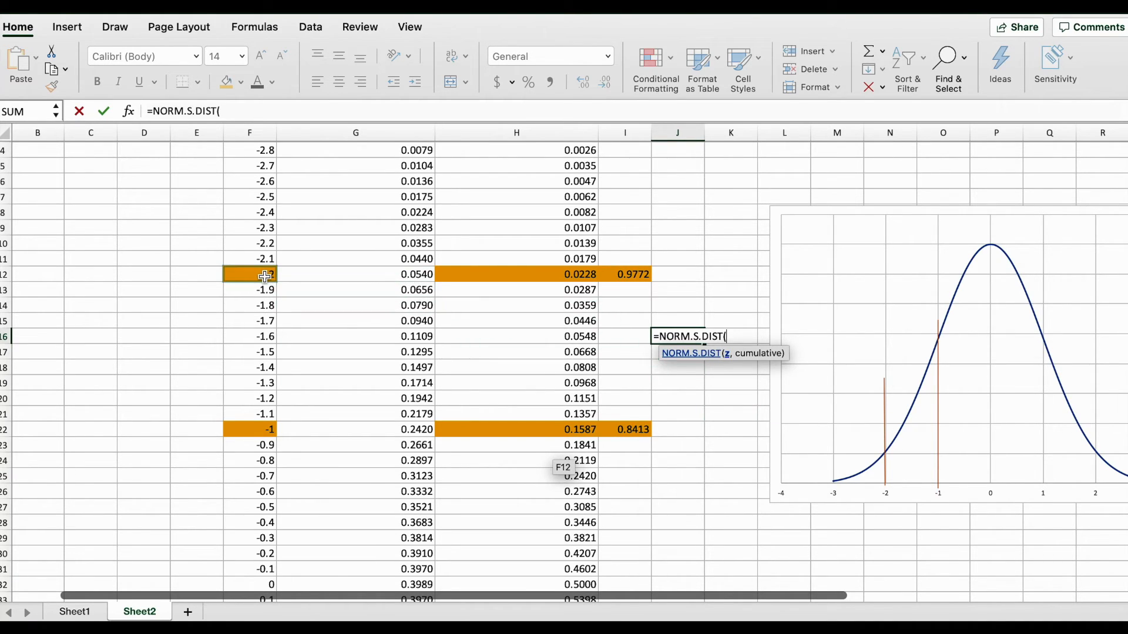
{"action": "left_click", "coordinate": [265, 278]}
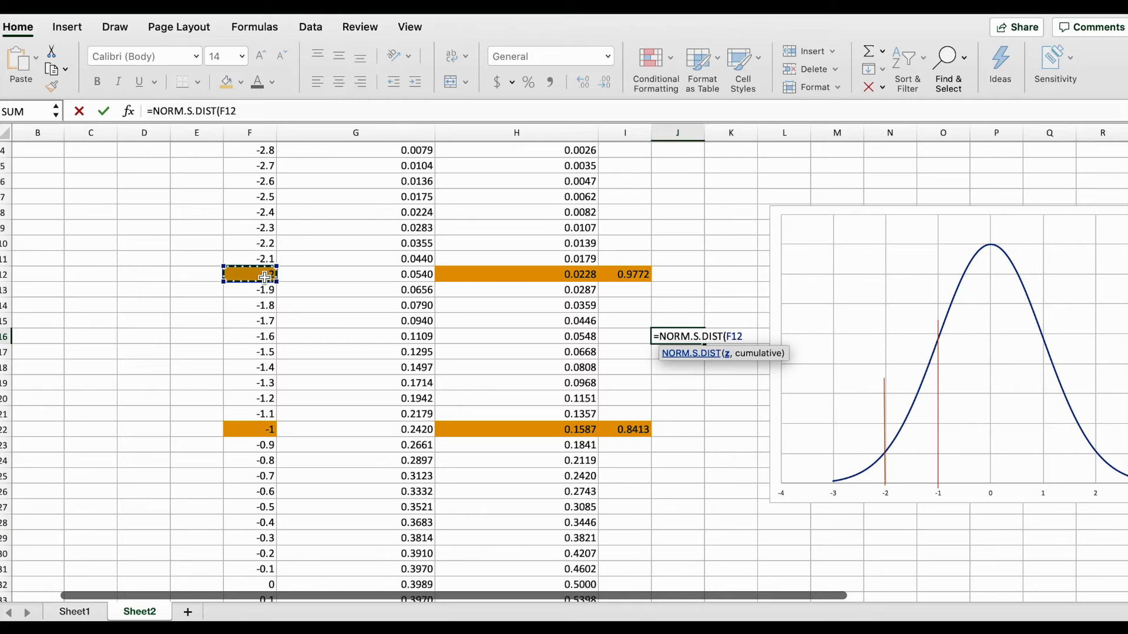
{"action": "type", "text": ",tryue"}
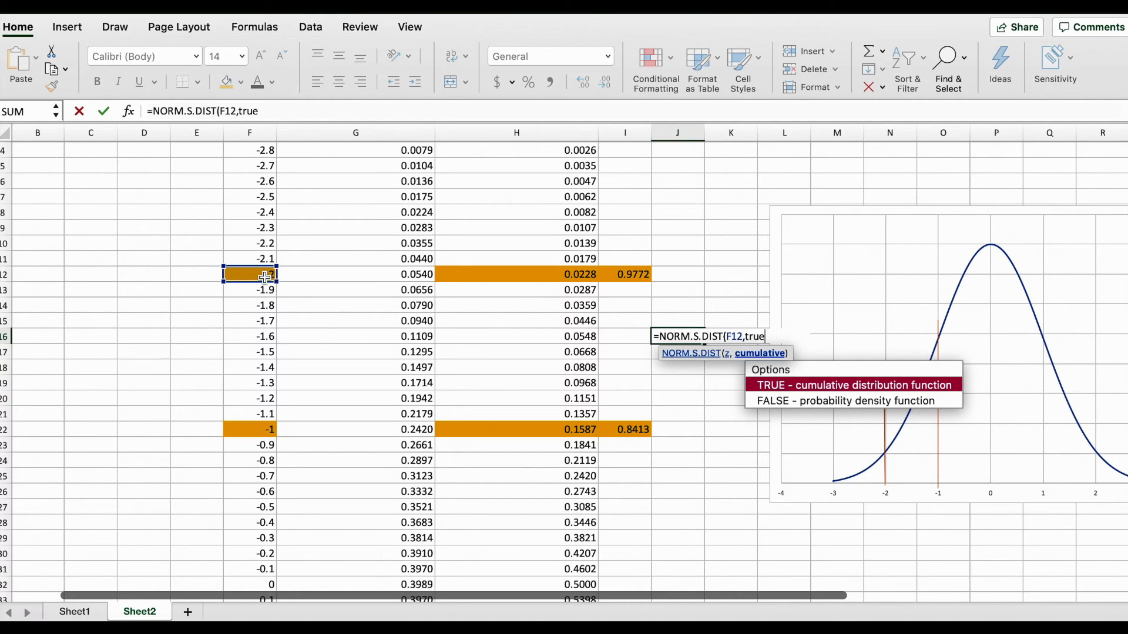
{"action": "type", "text": ")"}
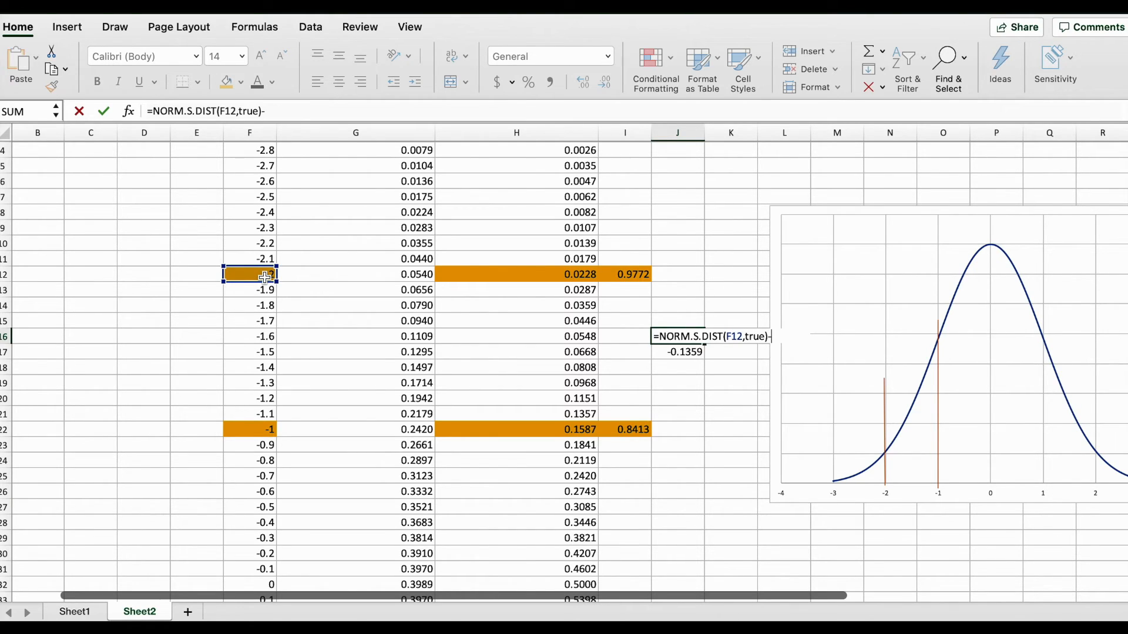
{"action": "type", "text": "-=norm"}
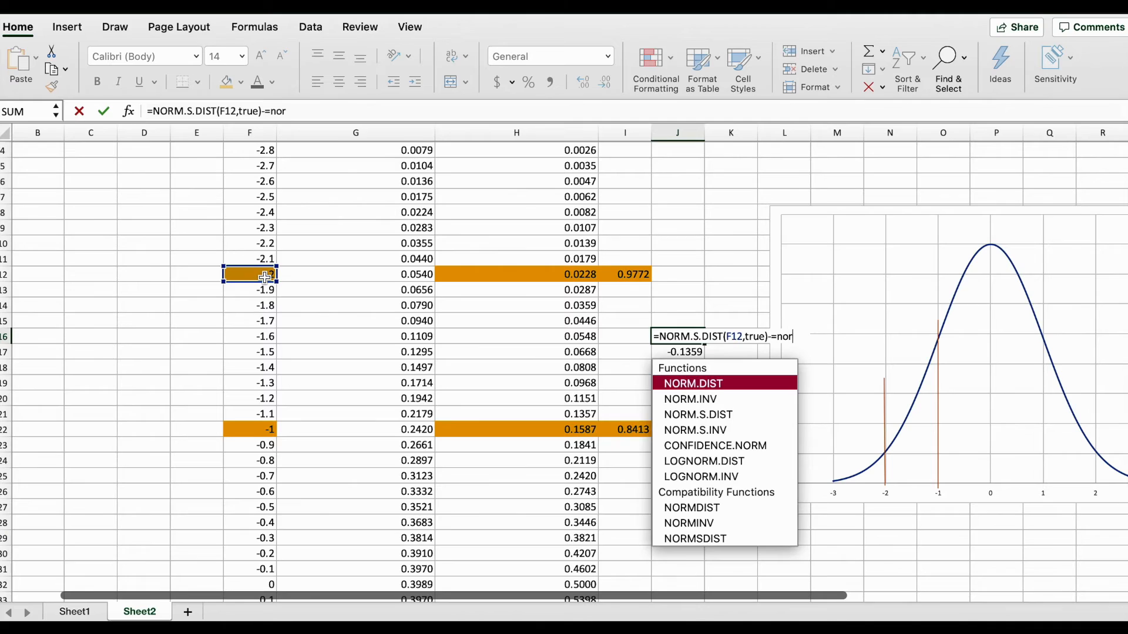
{"action": "double_click", "coordinate": [720, 415]}
{"action": "left_click", "coordinate": [249, 432]}
{"action": "type", "text": ","}
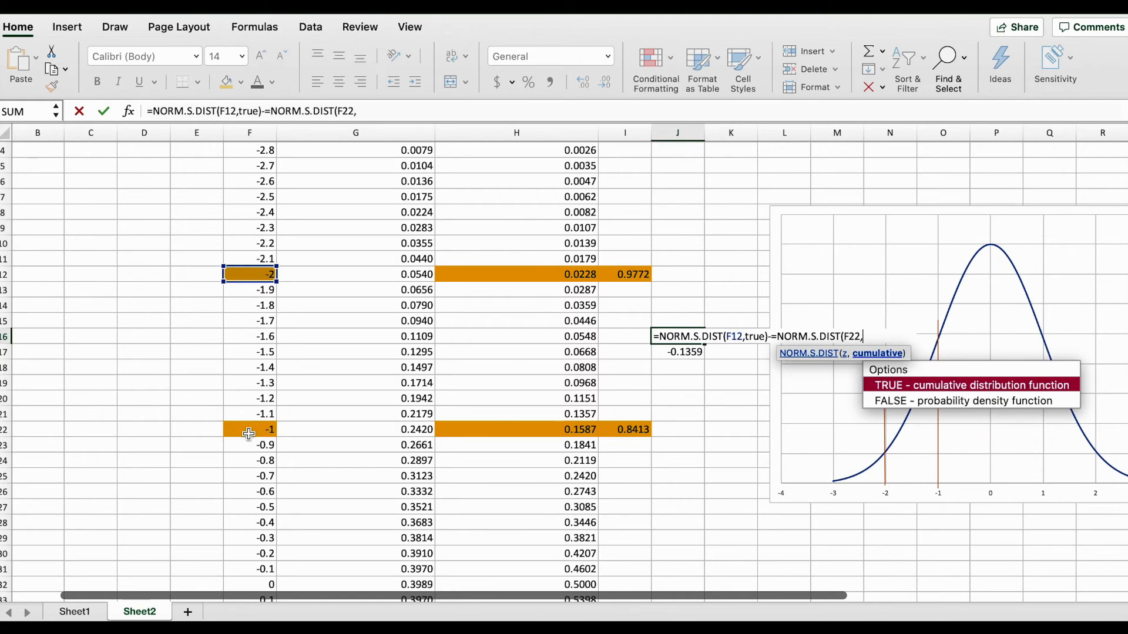
{"action": "type", "text": "true)"}
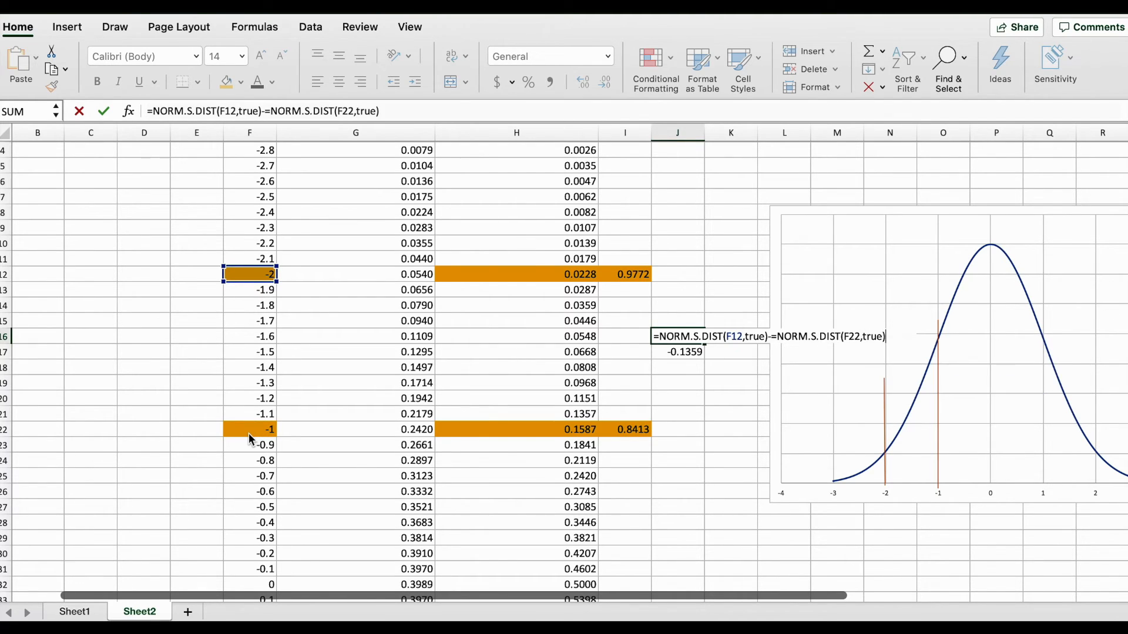
{"action": "key", "text": "Return"}
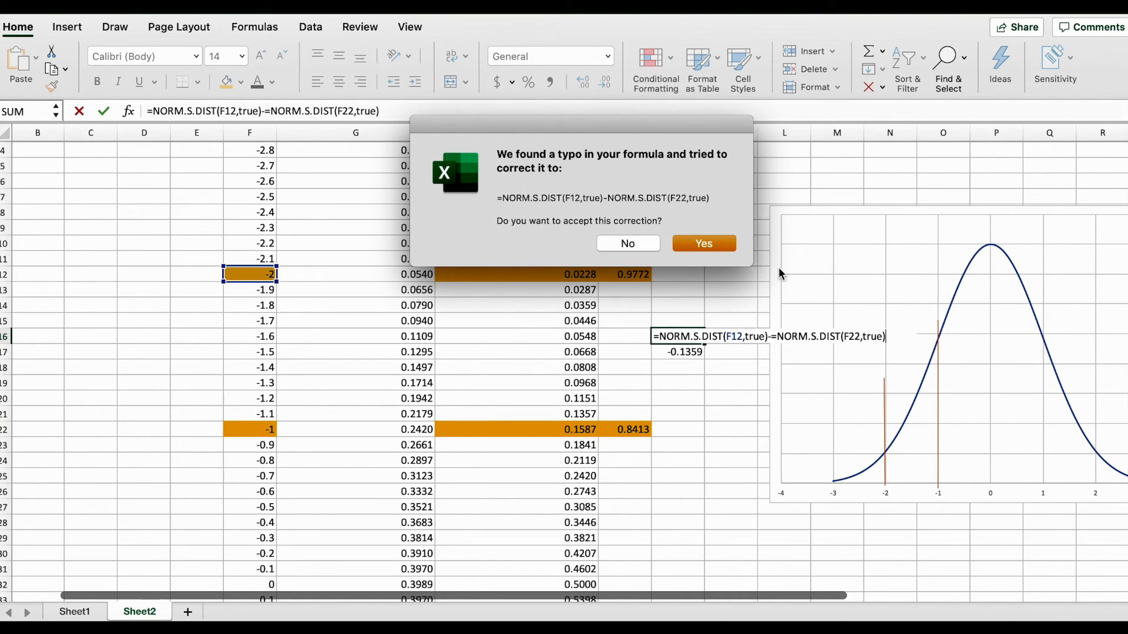
{"action": "left_click", "coordinate": [709, 244]}
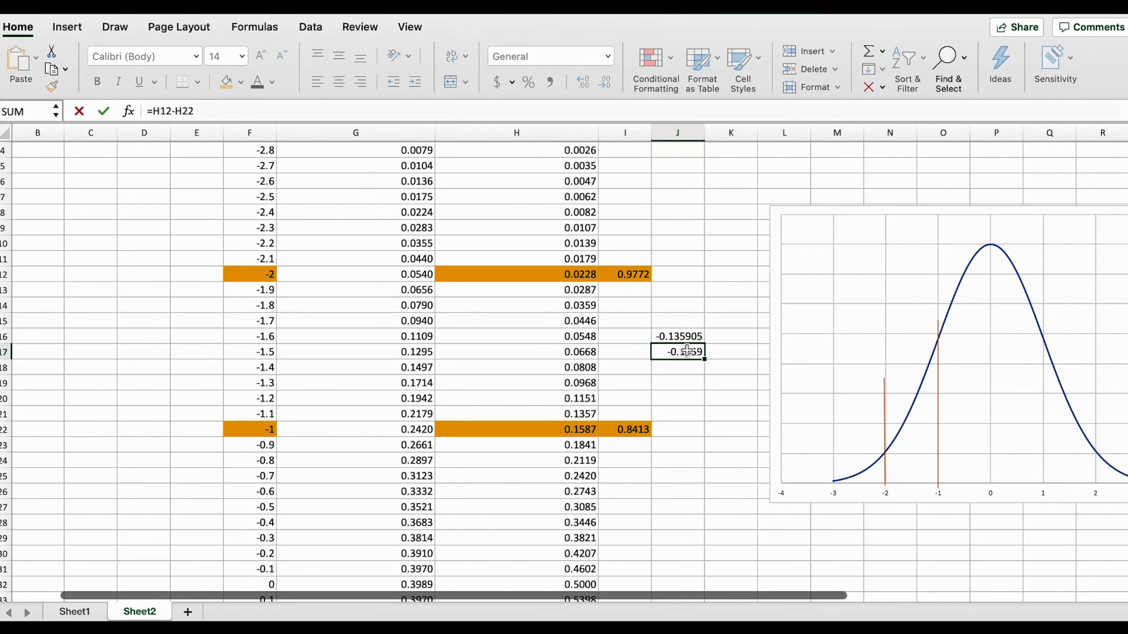
{"action": "left_click", "coordinate": [217, 83]}
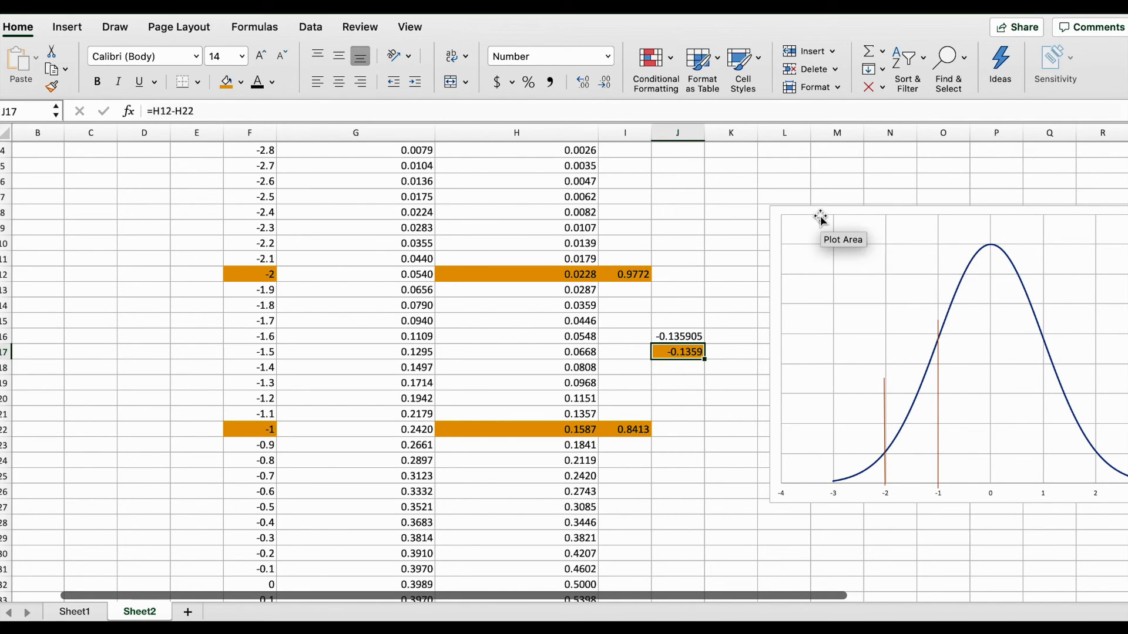
- Move the bell curve chart up beside the probability table, with its upper edge near row 2
{"action": "scroll", "coordinate": [722, 254], "scroll_direction": "up", "scroll_amount": 3}
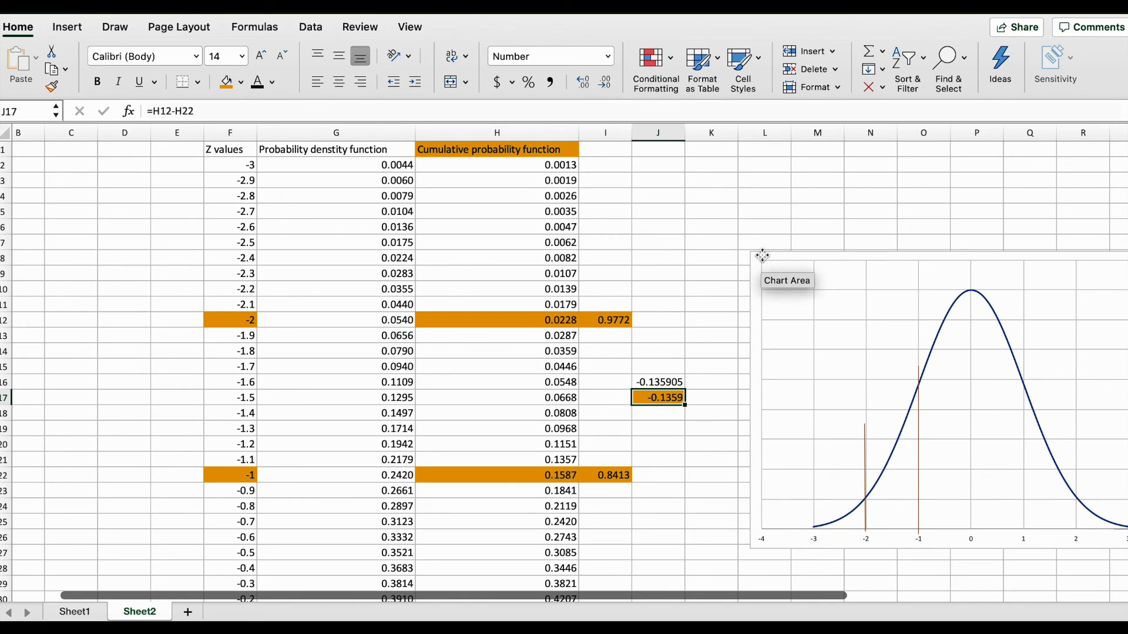
{"action": "left_click_drag", "start_coordinate": [761, 259], "coordinate": [700, 156]}
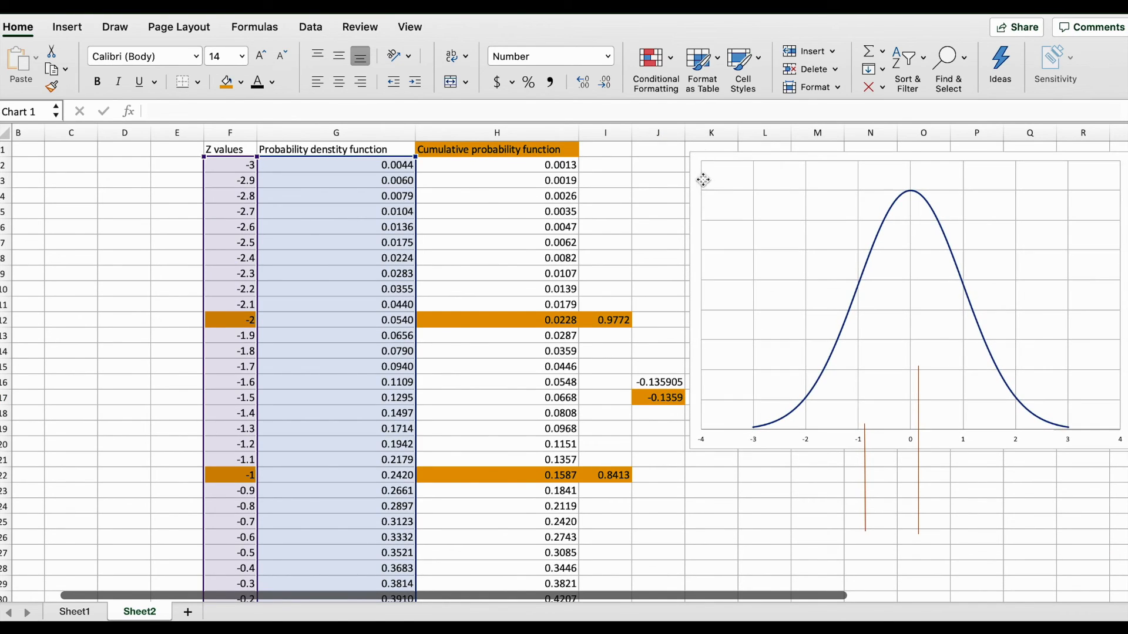
- Highlight F6 and H6 orange for Z value -2.6, and move the vertical line that marked -2 to about -2.6 on the curve
{"action": "left_click", "coordinate": [240, 226]}
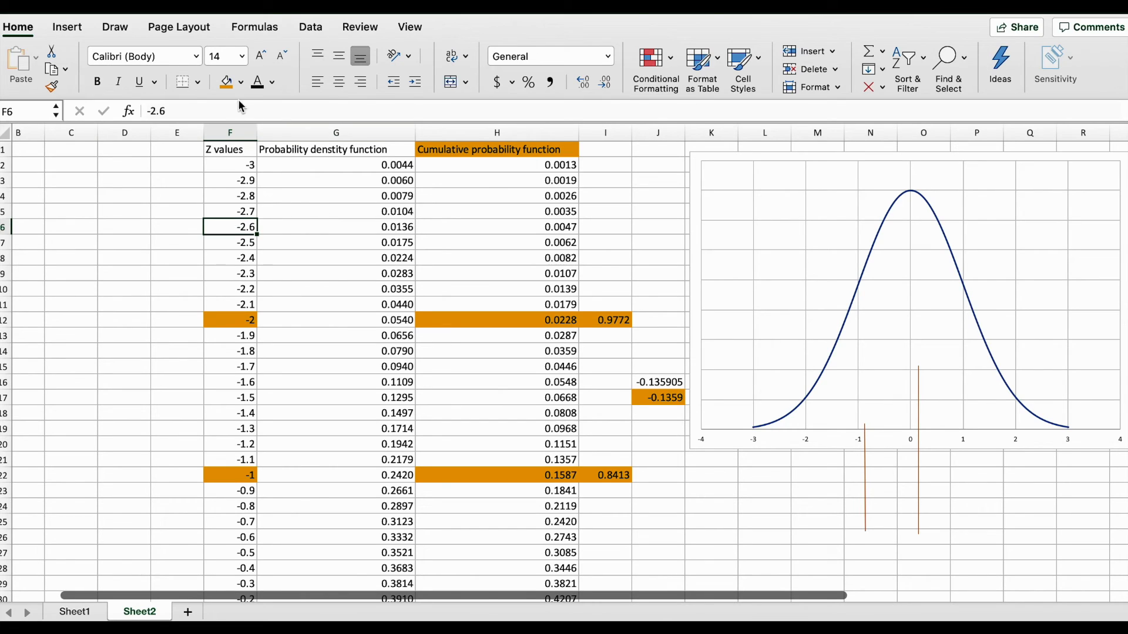
{"action": "left_click", "coordinate": [228, 83]}
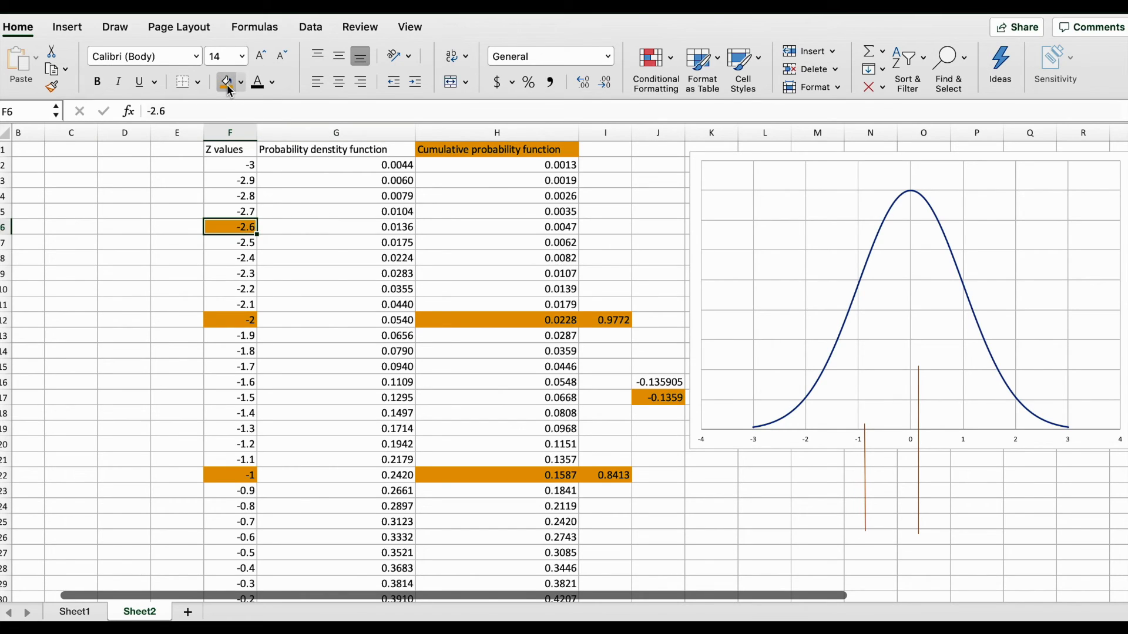
{"action": "left_click", "coordinate": [543, 227]}
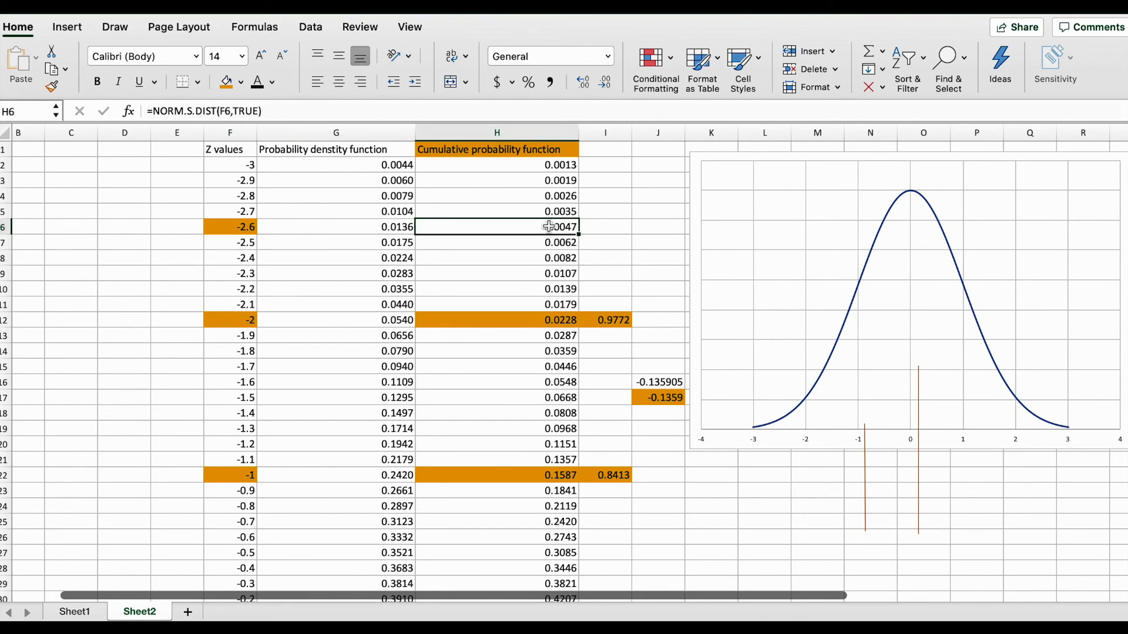
{"action": "left_click", "coordinate": [227, 83]}
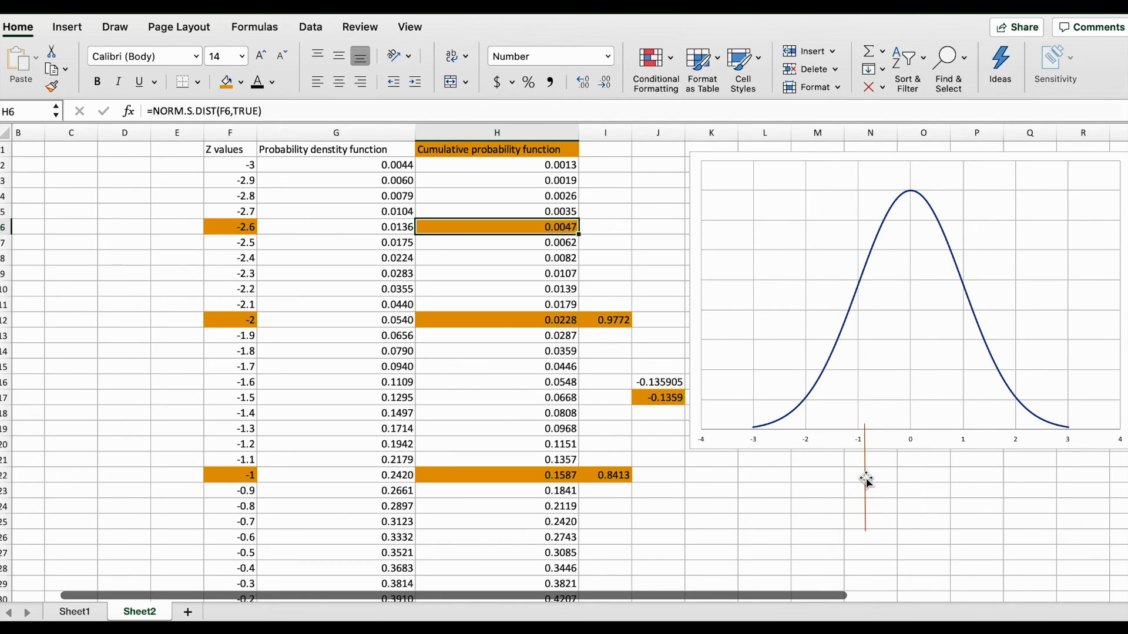
{"action": "left_click_drag", "start_coordinate": [866, 478], "coordinate": [775, 403]}
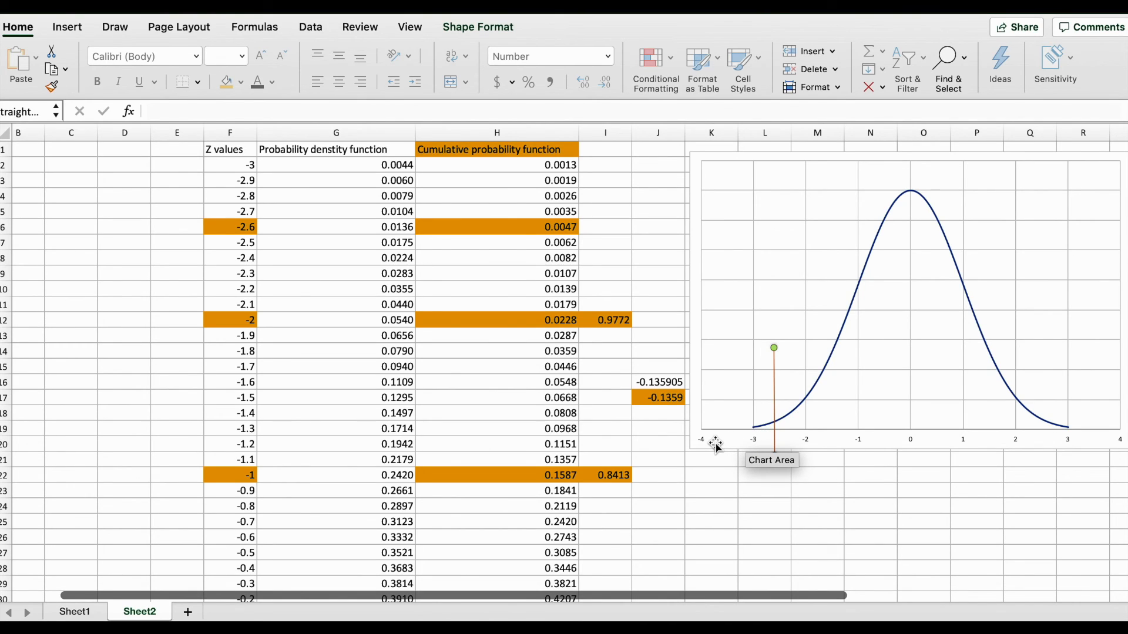
- Calculate the upper-tail probability for Z value -2.6 in I6 with =1-H6 and highlight the cell orange
{"action": "left_click", "coordinate": [610, 227]}
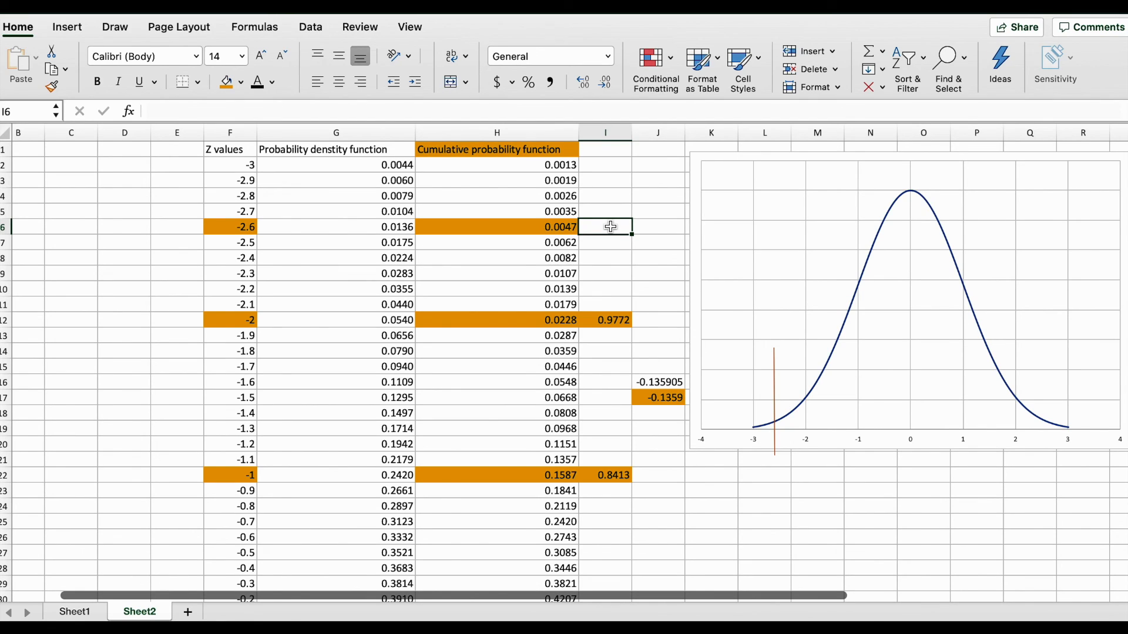
{"action": "type", "text": "=1-"}
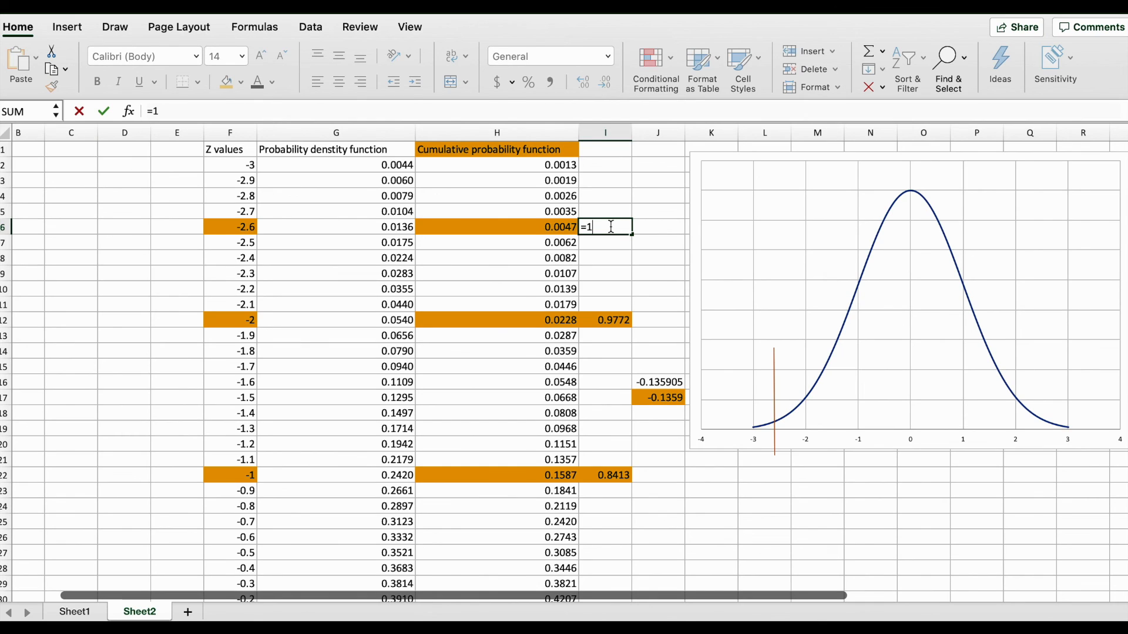
{"action": "left_click", "coordinate": [555, 226]}
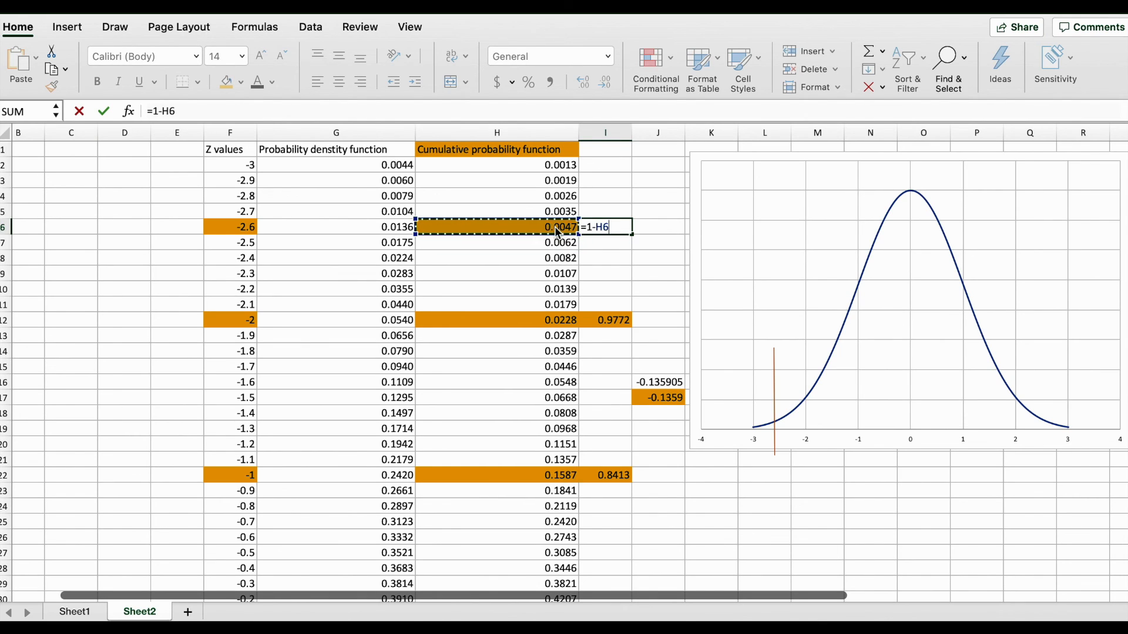
{"action": "key", "text": "Return"}
{"action": "left_click", "coordinate": [623, 227]}
{"action": "left_click", "coordinate": [226, 82]}
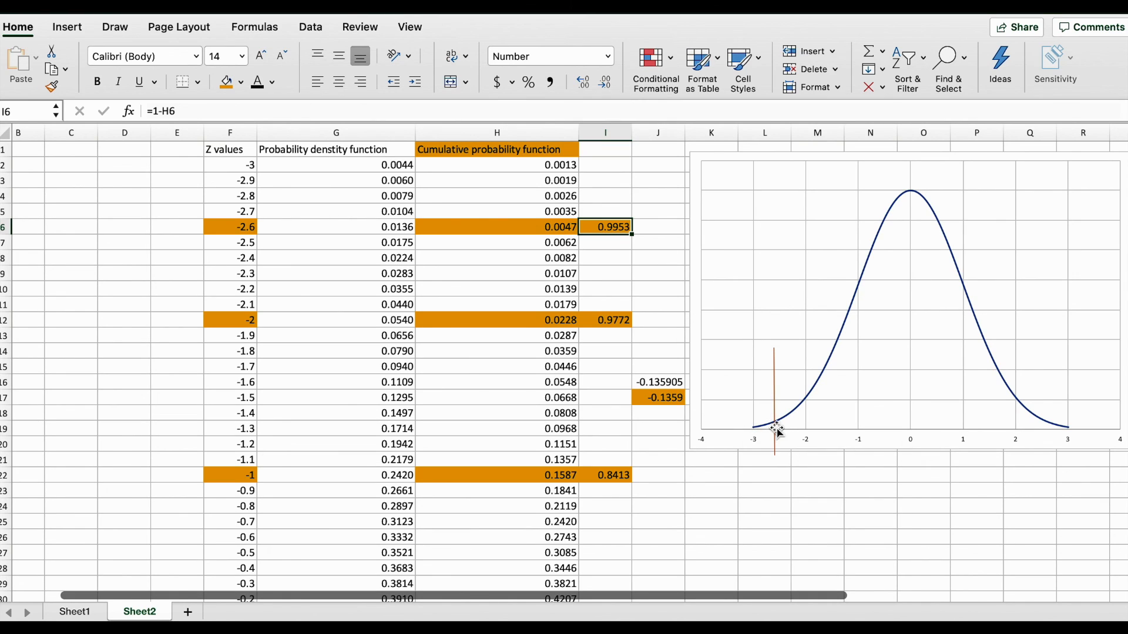
{"action": "mouse_move", "coordinate": [753, 431]}
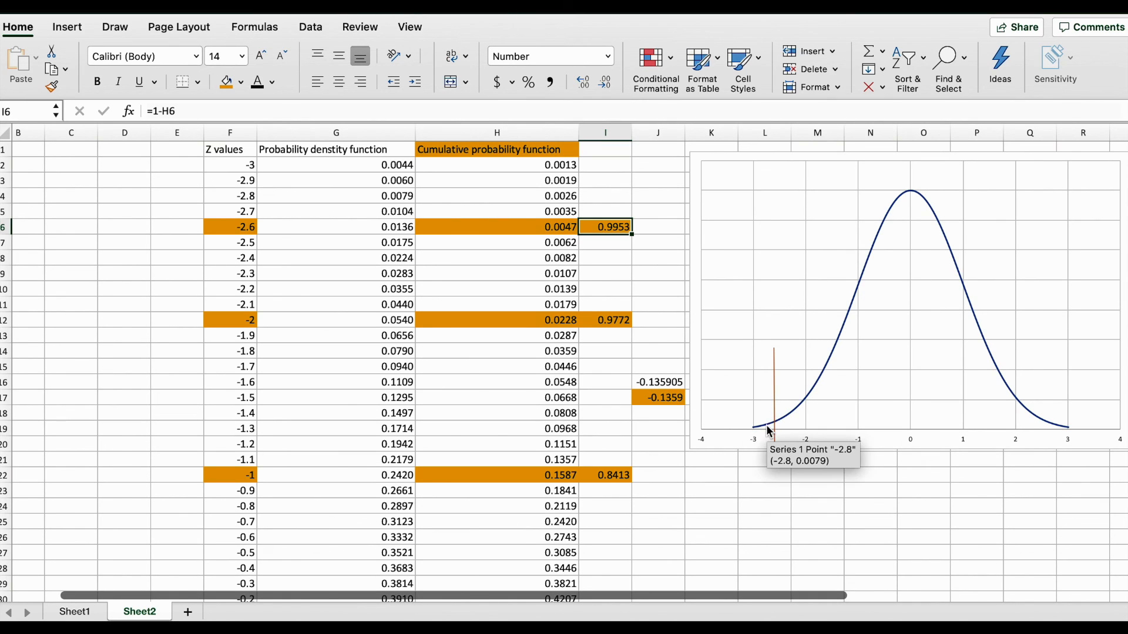